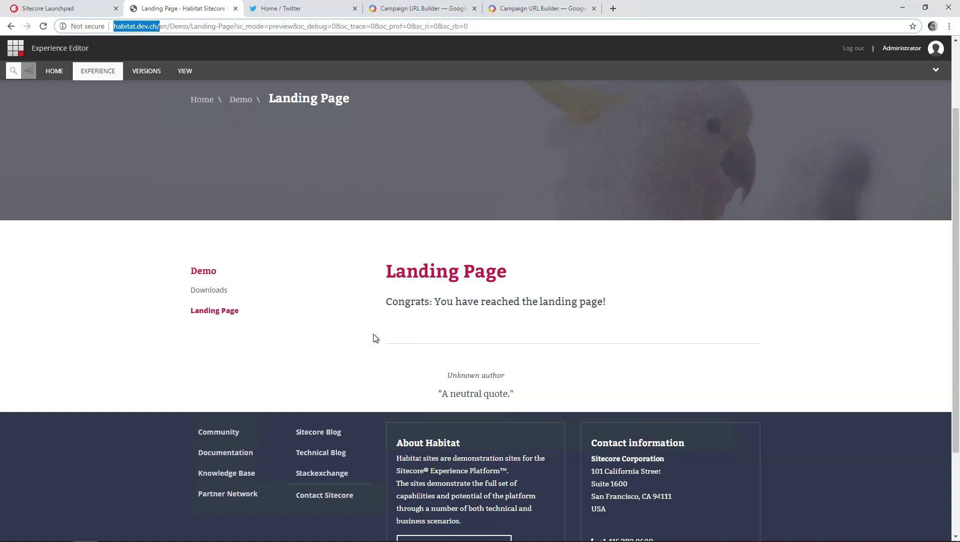
# Switch from the Habitat landing page preview to the Sitecore Launchpad tab.
pyautogui.click(75, 11)
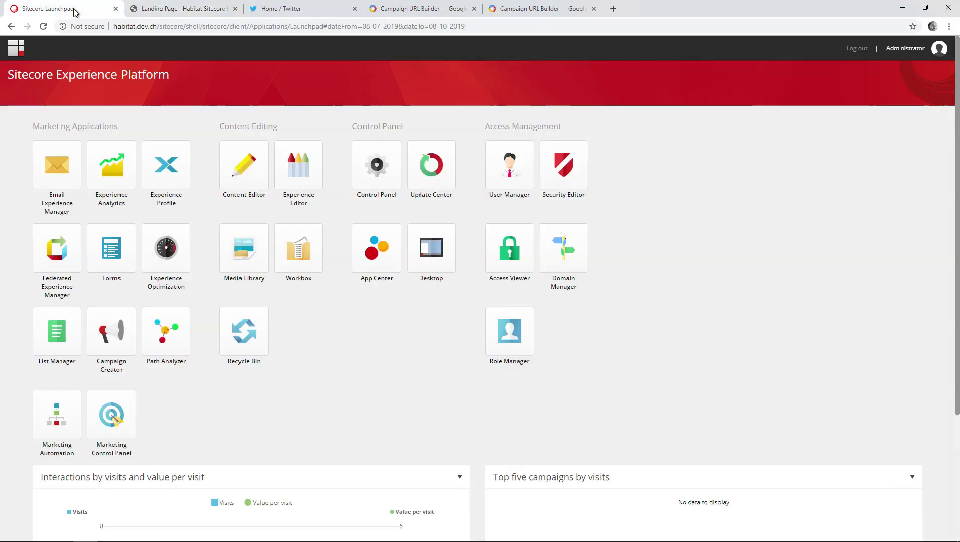
pyautogui.click(118, 416)
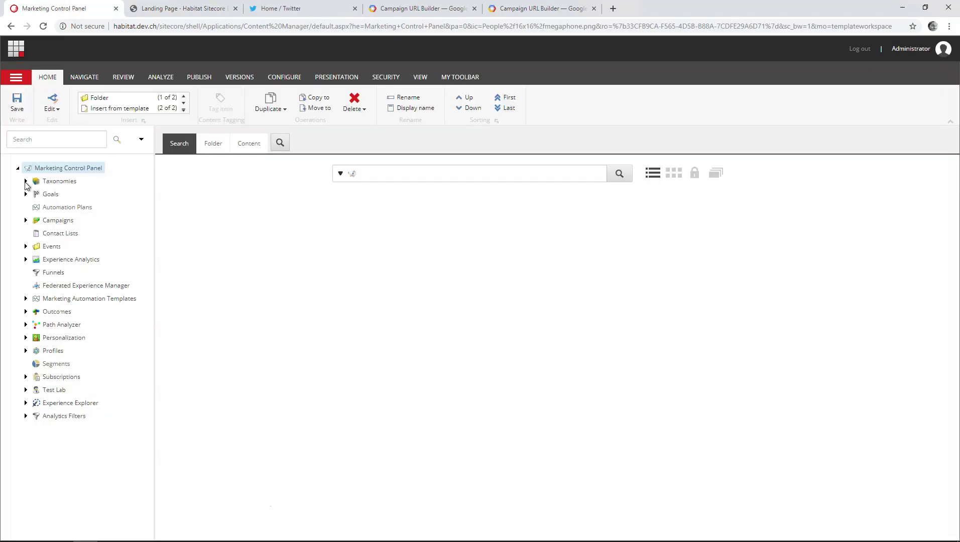
pyautogui.click(25, 181)
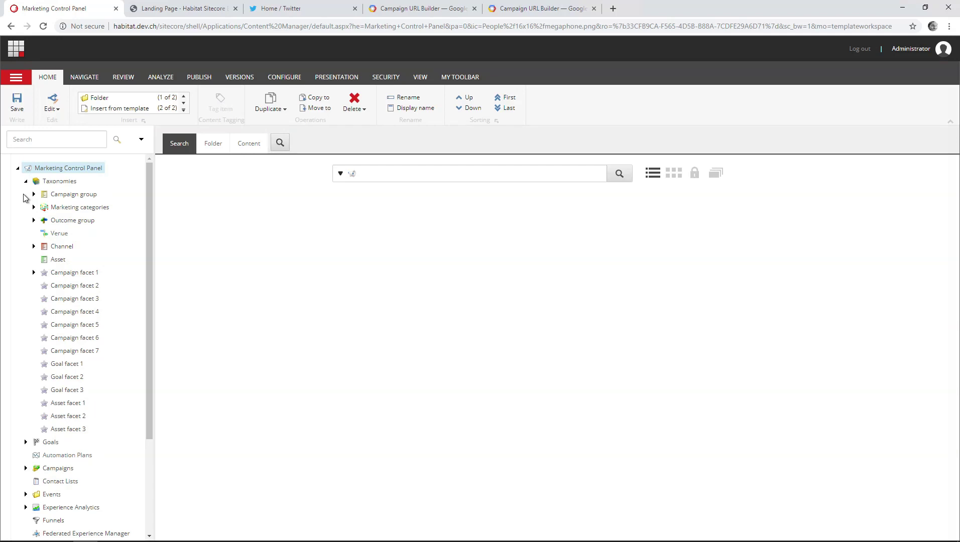
pyautogui.click(33, 194)
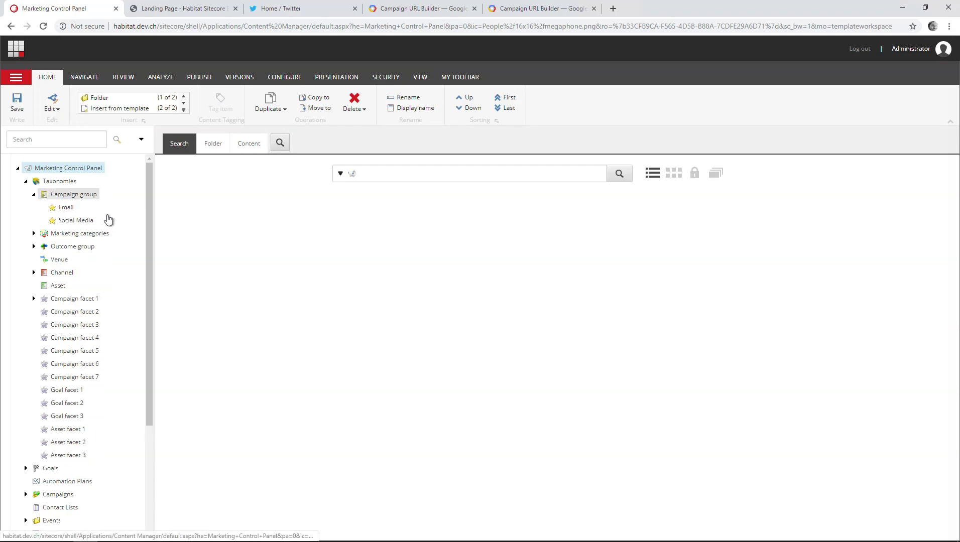
pyautogui.click(73, 194)
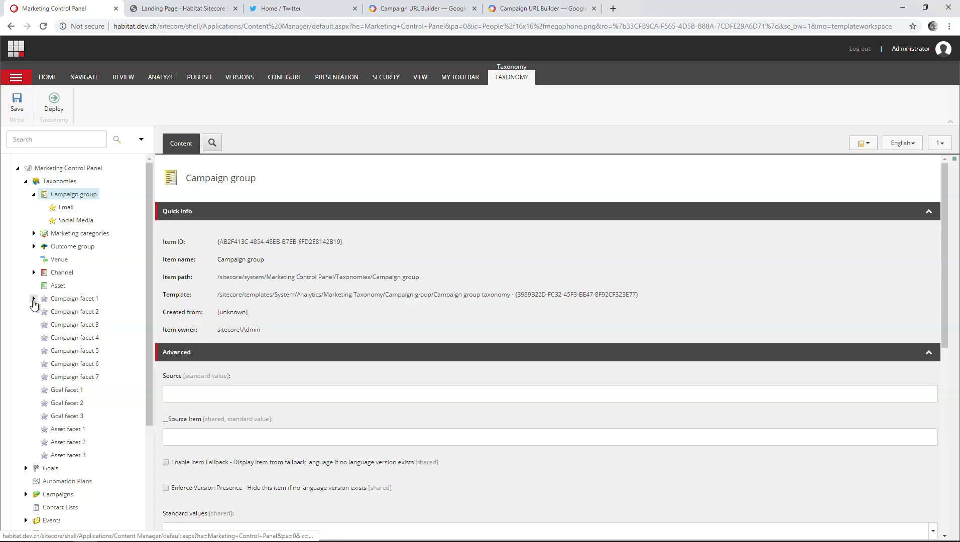
pyautogui.click(34, 298)
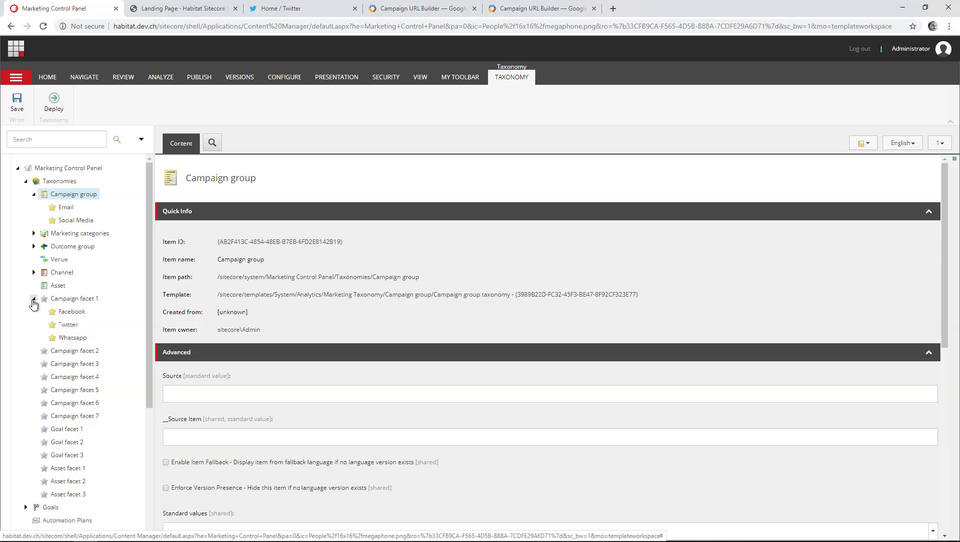
pyautogui.click(34, 298)
pyautogui.click(15, 49)
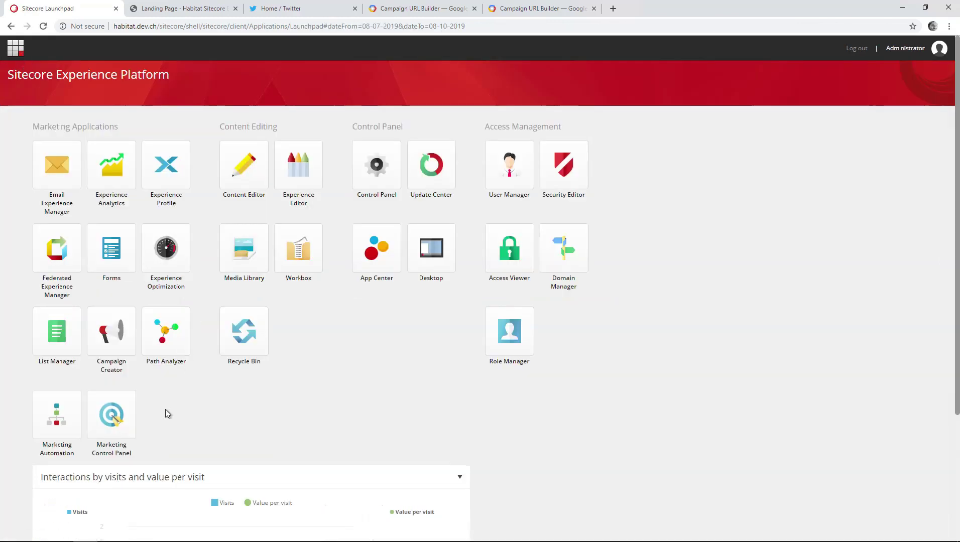
# Create a new campaign activity in Campaign Creator and begin naming it 'I Like Elephants'.
pyautogui.click(112, 371)
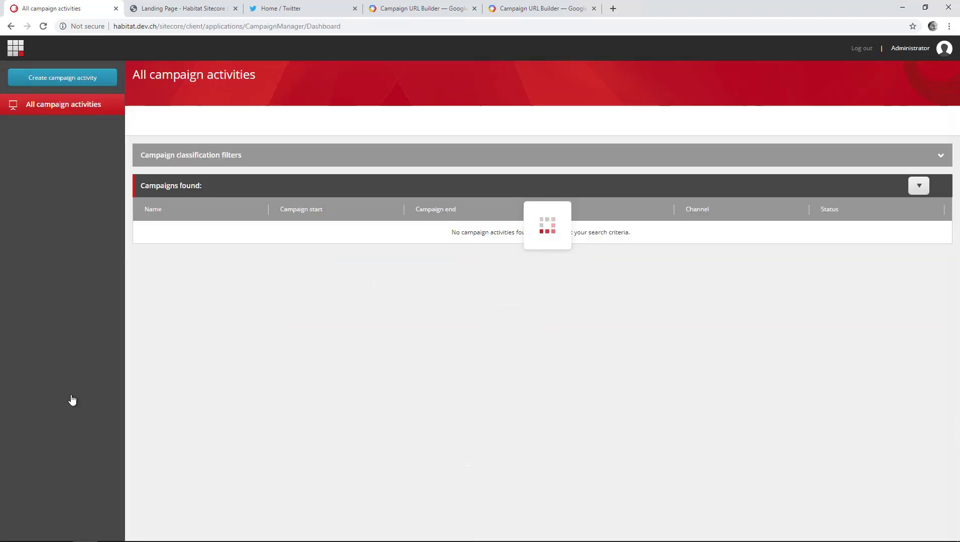
pyautogui.click(73, 85)
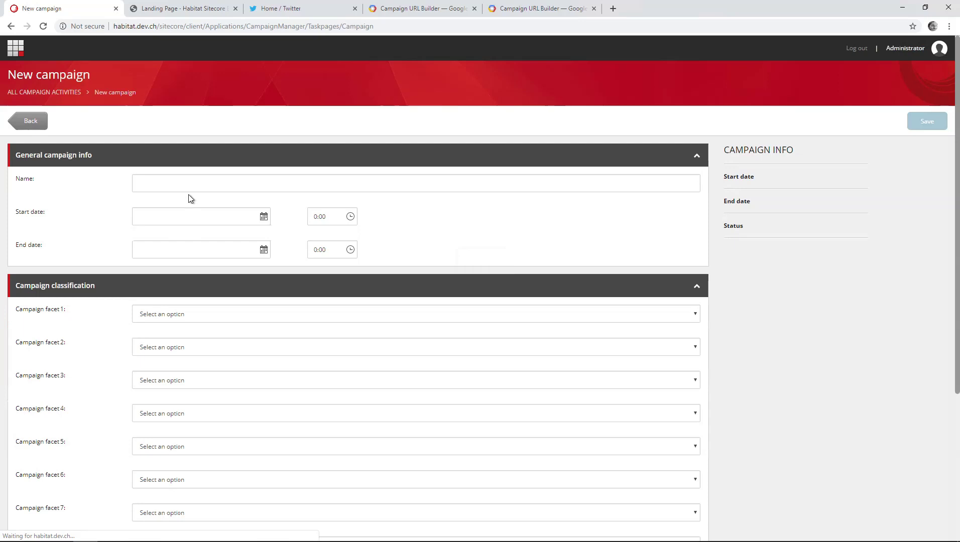
pyautogui.click(191, 184)
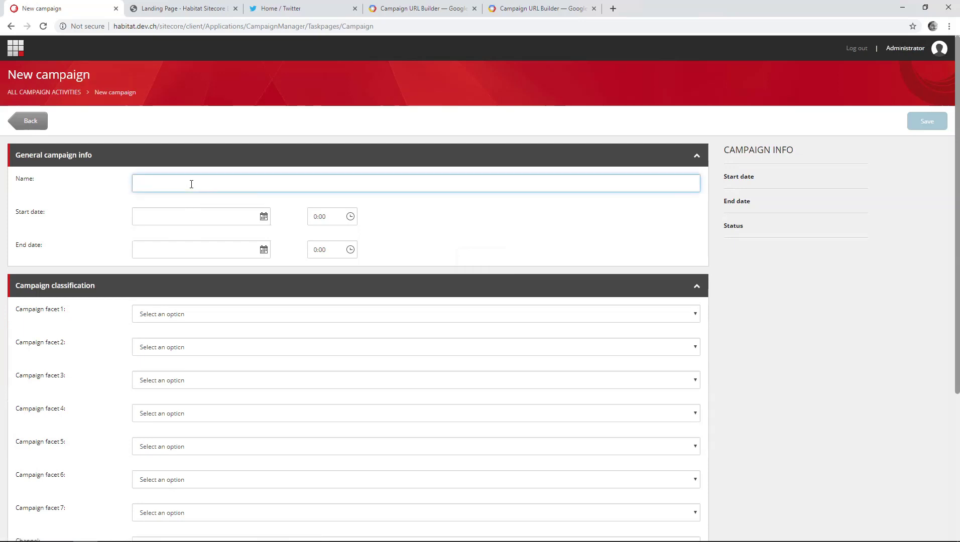
pyautogui.write('I')
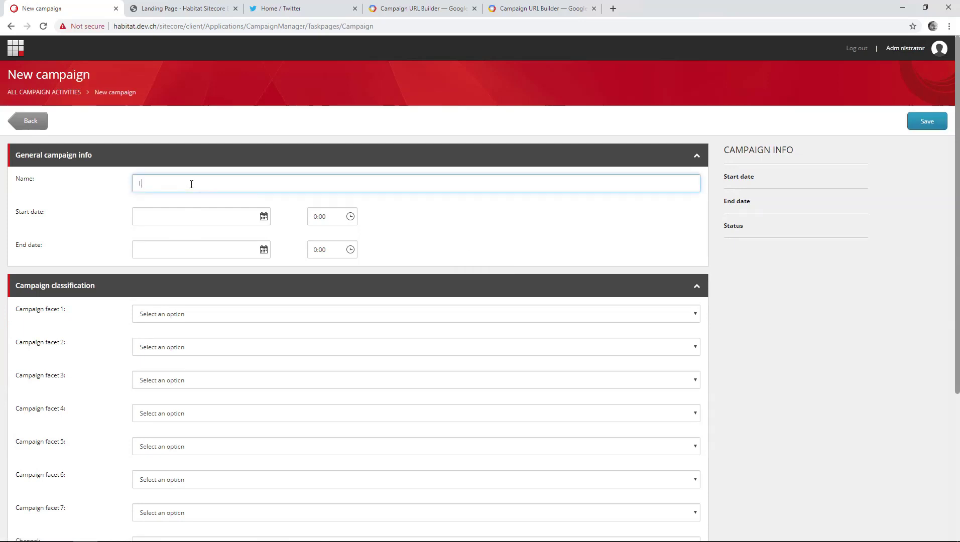
pyautogui.write(' Like Elephan')
pyautogui.write('ts')
# Set facet 1 to Twitter, group to Social Media, and channel to Twitter social community.
pyautogui.click(170, 315)
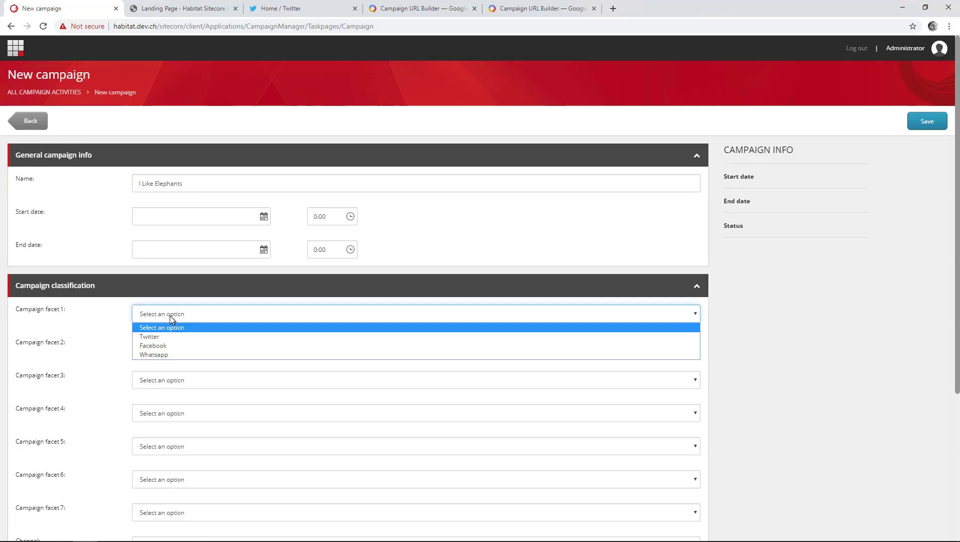
pyautogui.click(150, 336)
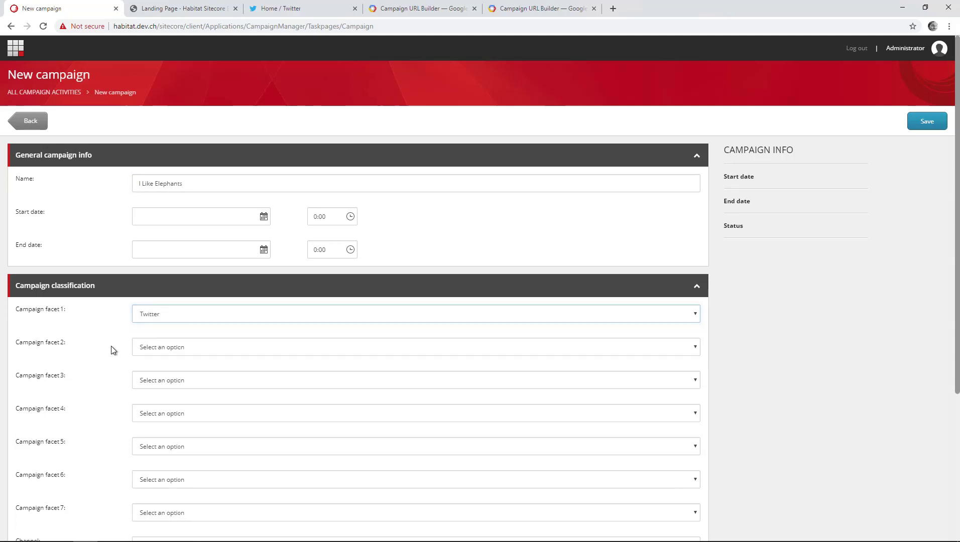
pyautogui.scroll(-2, 112, 350)
pyautogui.scroll(-2, 113, 350)
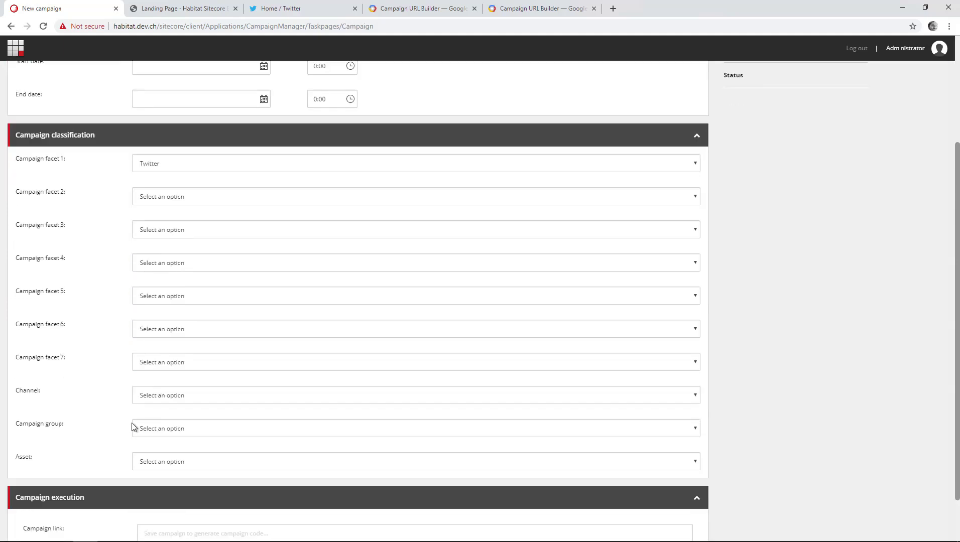
pyautogui.click(155, 428)
pyautogui.click(154, 449)
pyautogui.click(104, 422)
pyautogui.click(150, 395)
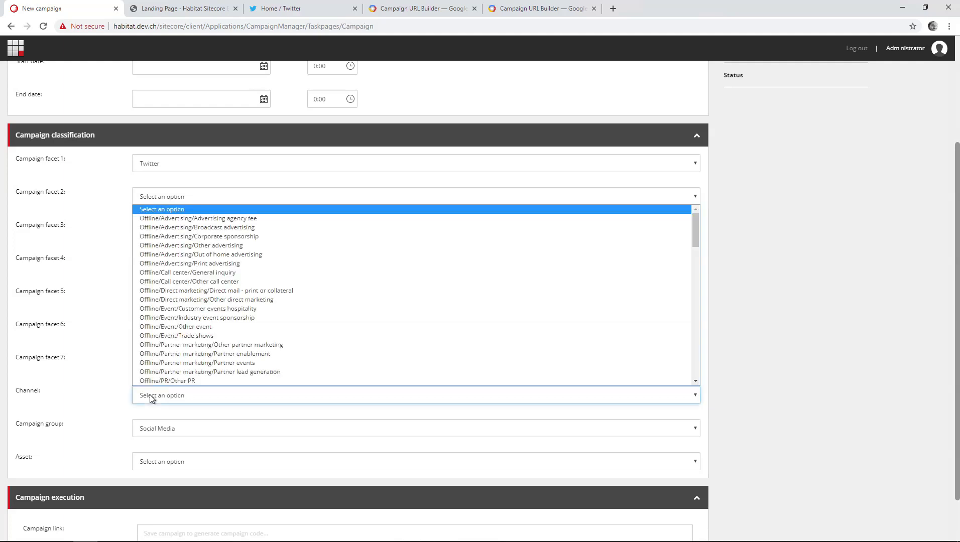
pyautogui.scroll(-3, 242, 331)
pyautogui.scroll(-4, 242, 331)
pyautogui.scroll(-4, 242, 331)
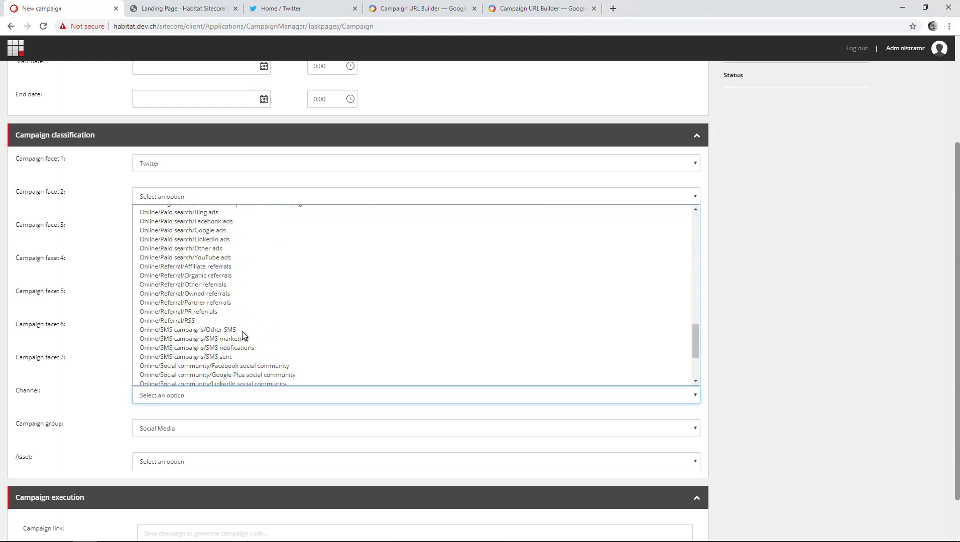
pyautogui.scroll(-3, 242, 331)
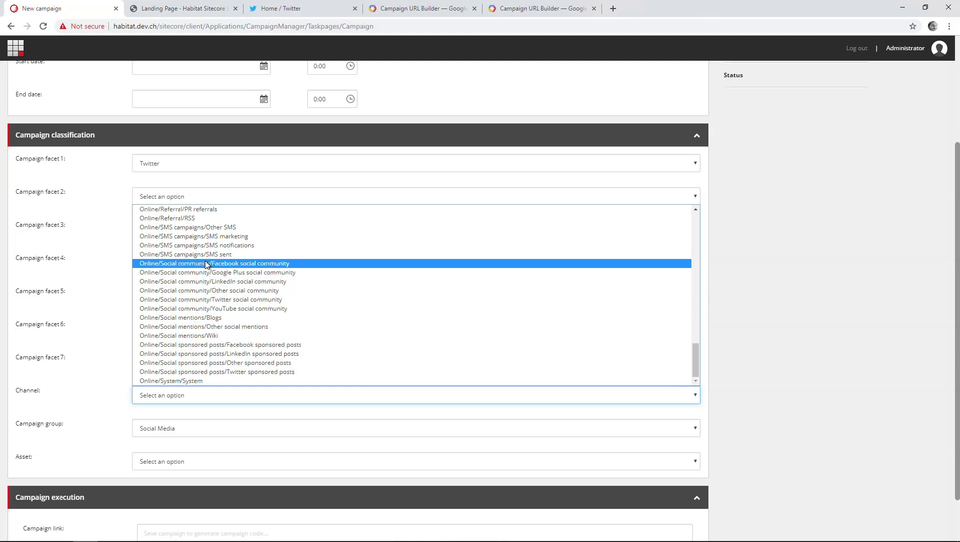
pyautogui.click(217, 299)
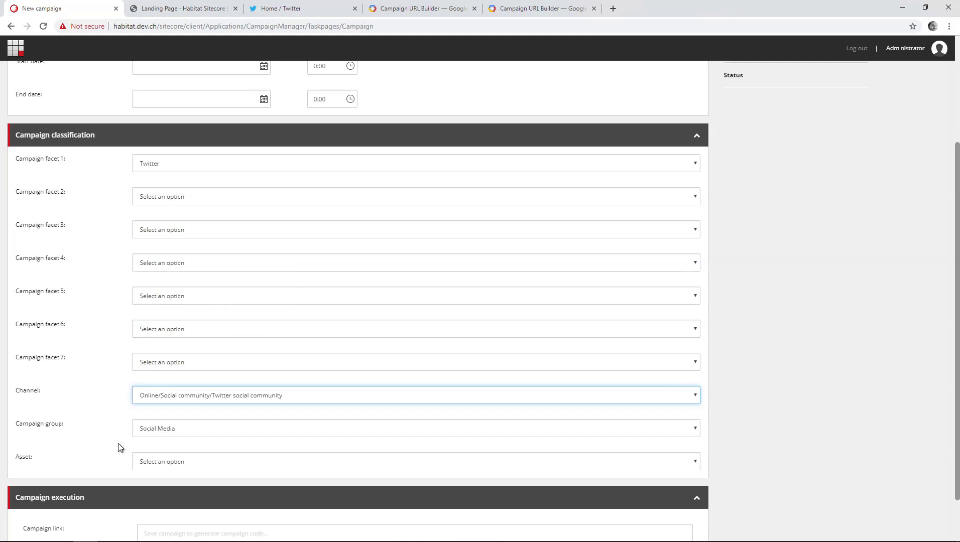
pyautogui.scroll(5, 770, 251)
pyautogui.scroll(3, 789, 230)
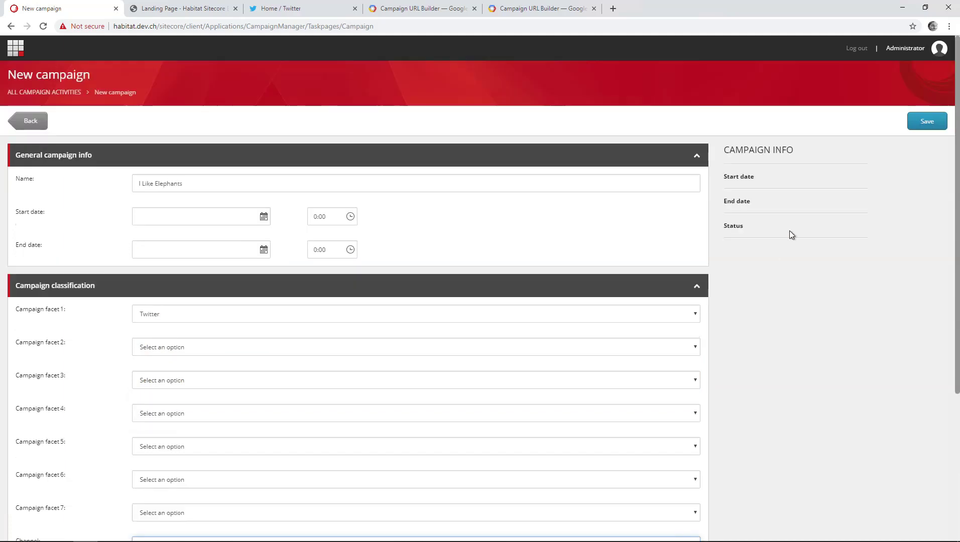
# Save the campaign and select its sc_camp=B8AB3682B3F745238BFF4259E2B032C2 link code.
pyautogui.click(924, 121)
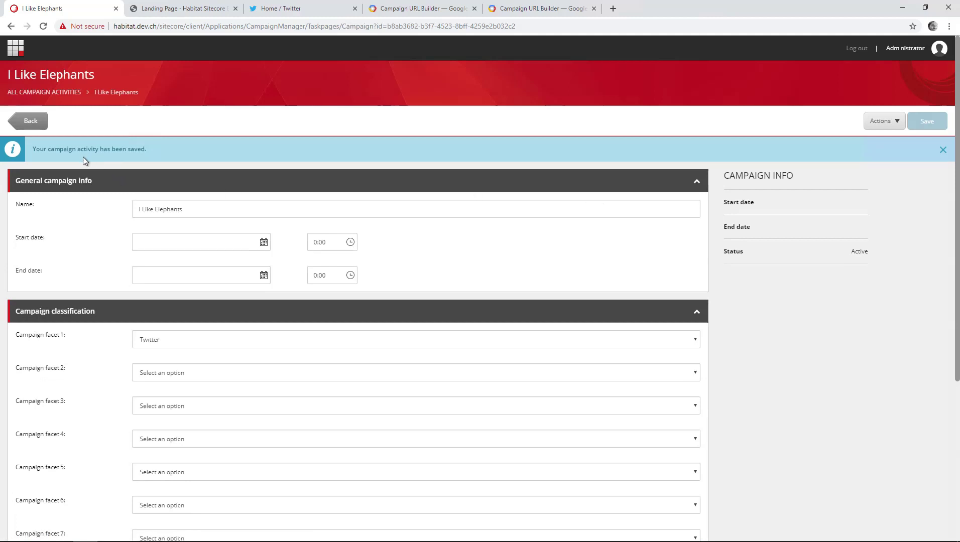
pyautogui.scroll(-5, 83, 157)
pyautogui.scroll(-2, 83, 179)
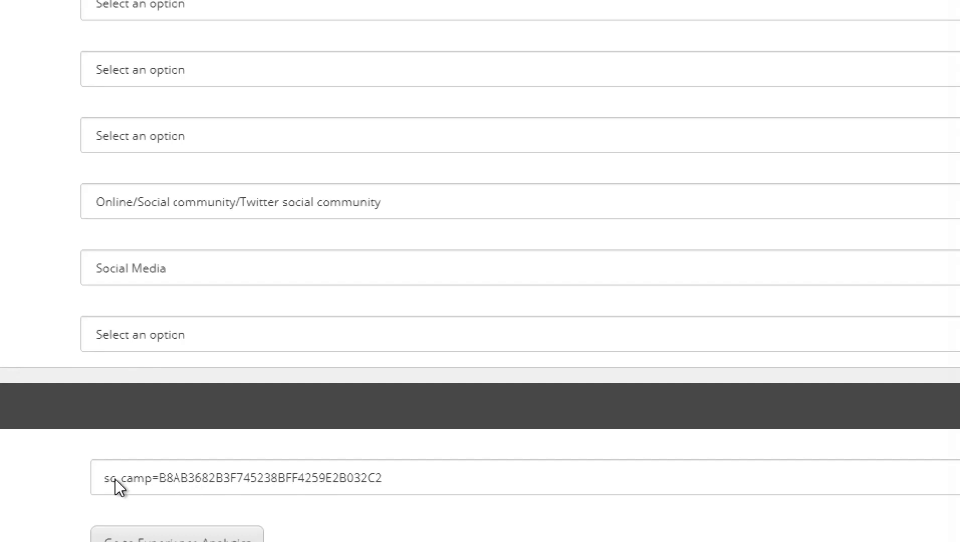
pyautogui.tripleClick(131, 477)
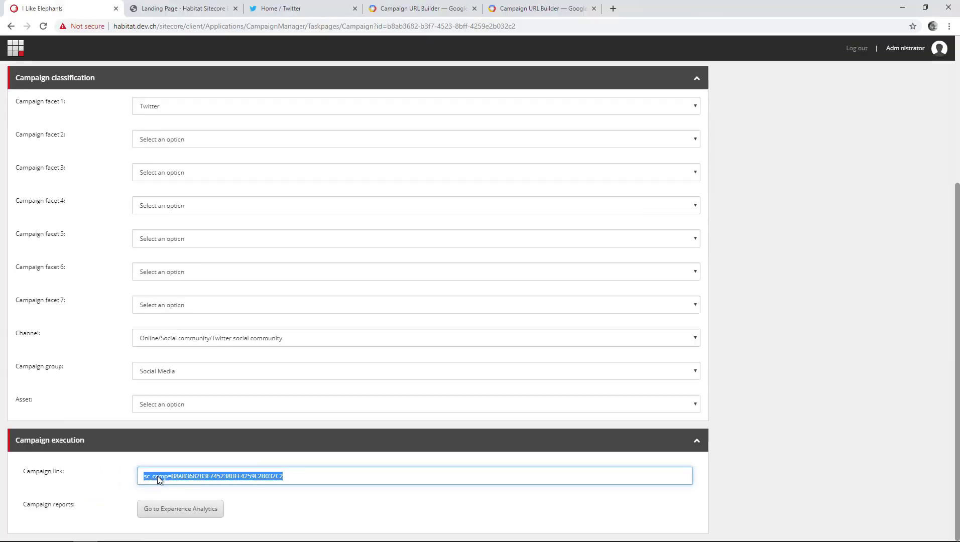
# Draft a tweet reading 'If you like Elephants, click here:' followed by a new line.
pyautogui.click(274, 8)
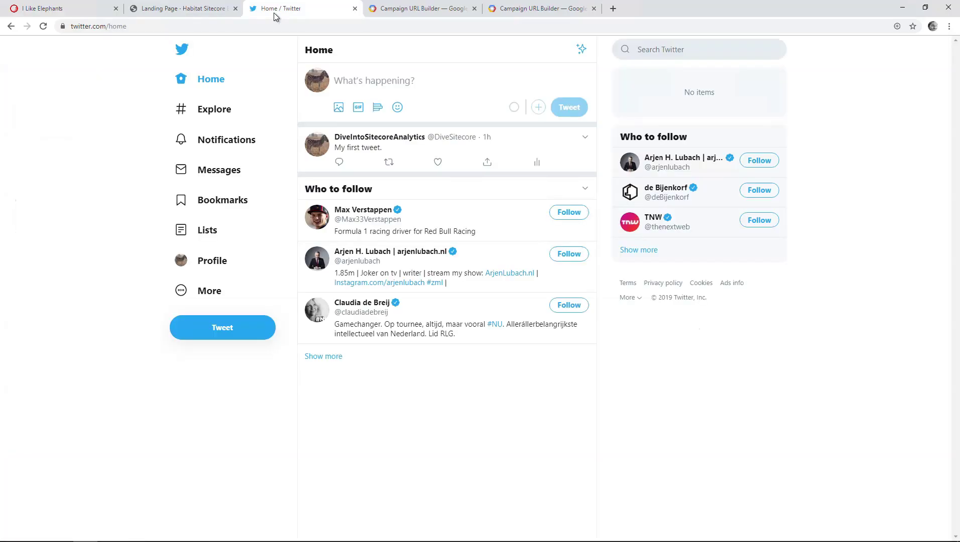
pyautogui.click(349, 77)
pyautogui.write('If you like el')
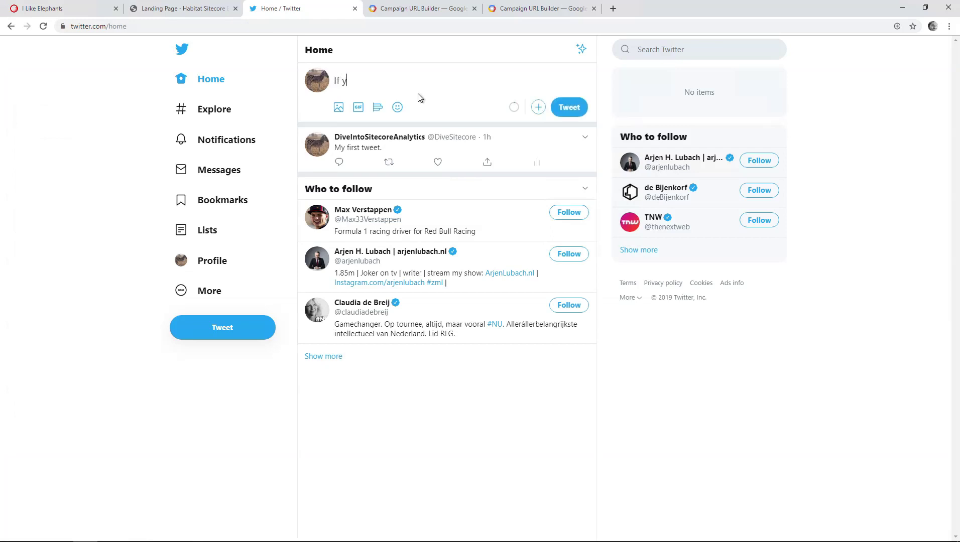
pyautogui.press('BackSpace')
pyautogui.press('BackSpace')
pyautogui.write('Elephants, clic')
pyautogui.write('k here:')
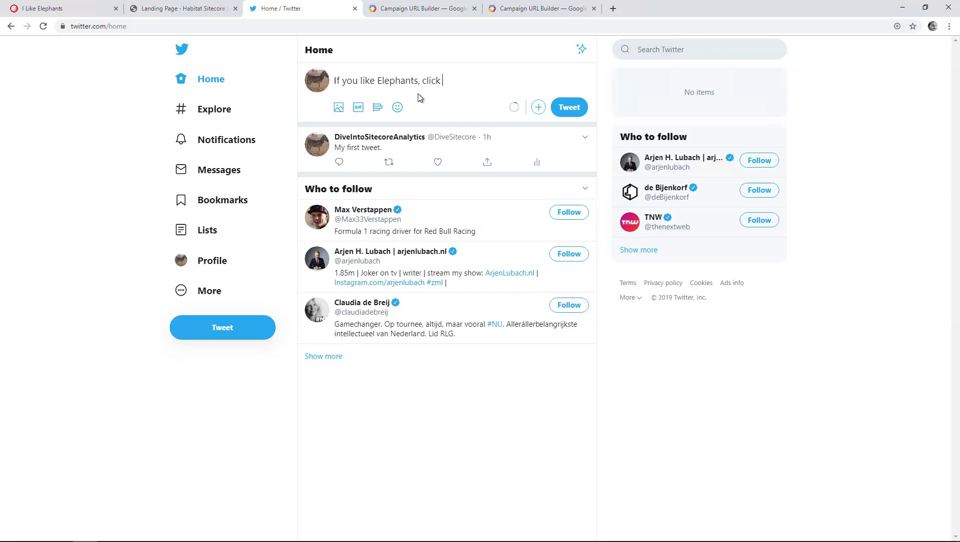
pyautogui.press('Return')
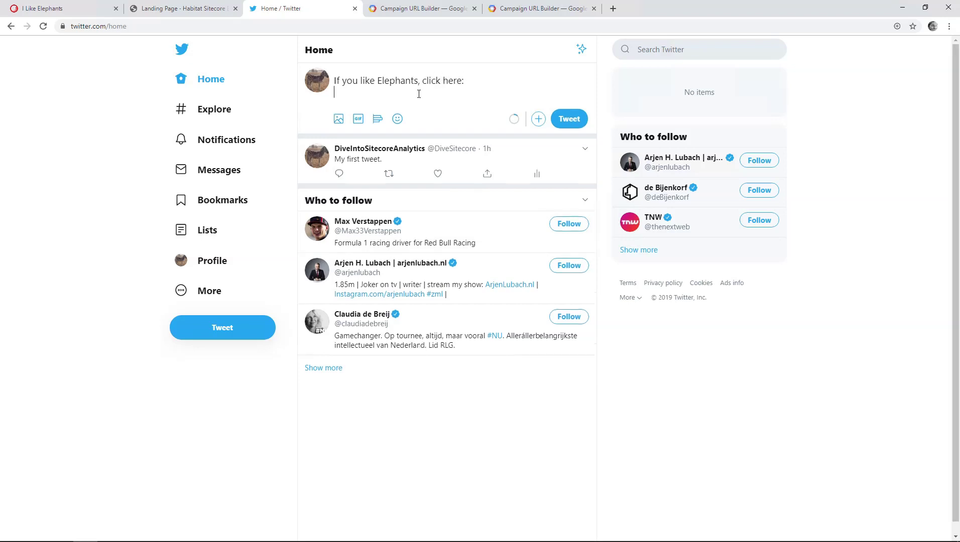
# Paste the twitter/social/elephants campaign URL onto the tweet's empty line.
pyautogui.click(429, 8)
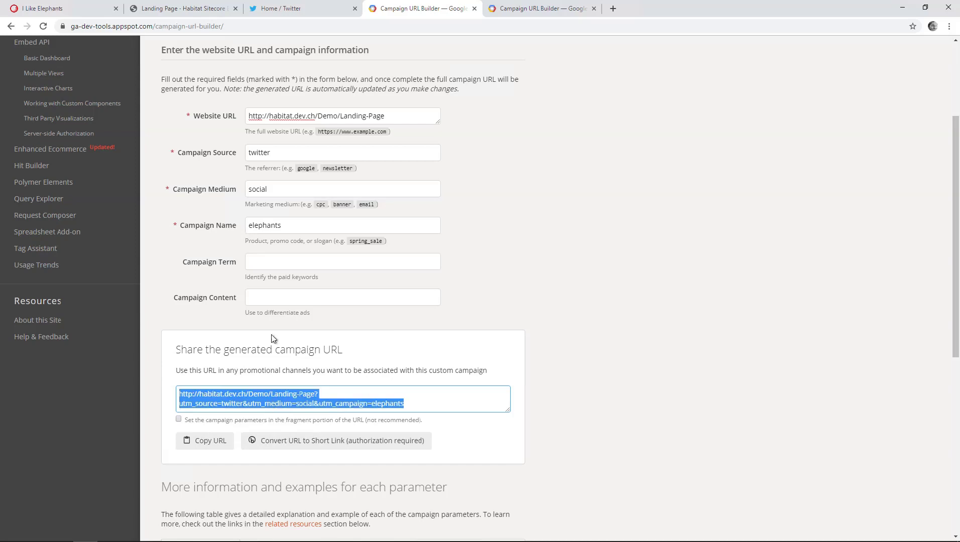
pyautogui.click(282, 8)
pyautogui.click(368, 100)
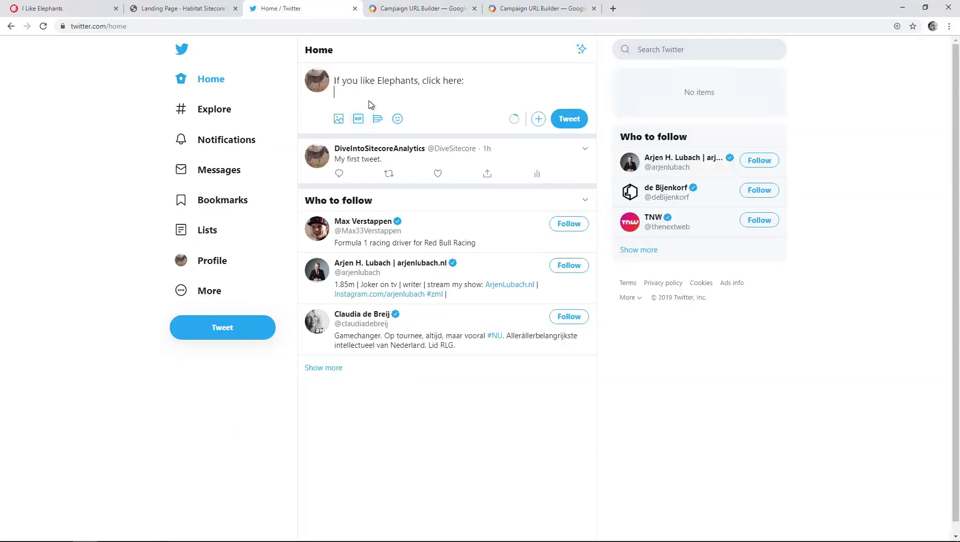
pyautogui.write('http://habitat.dev.ch/Demo/Landing-Page?utm_source=twitter&utm_medium=social&utm_campaign=elephants')
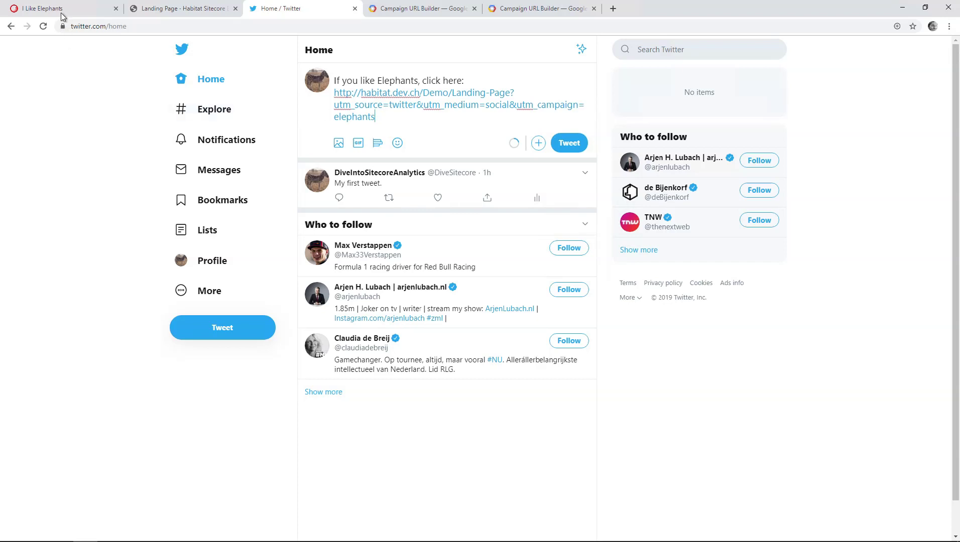
# Append the Sitecore sc_camp code after 'elephants' in the tweet link and post the tweet.
pyautogui.click(45, 8)
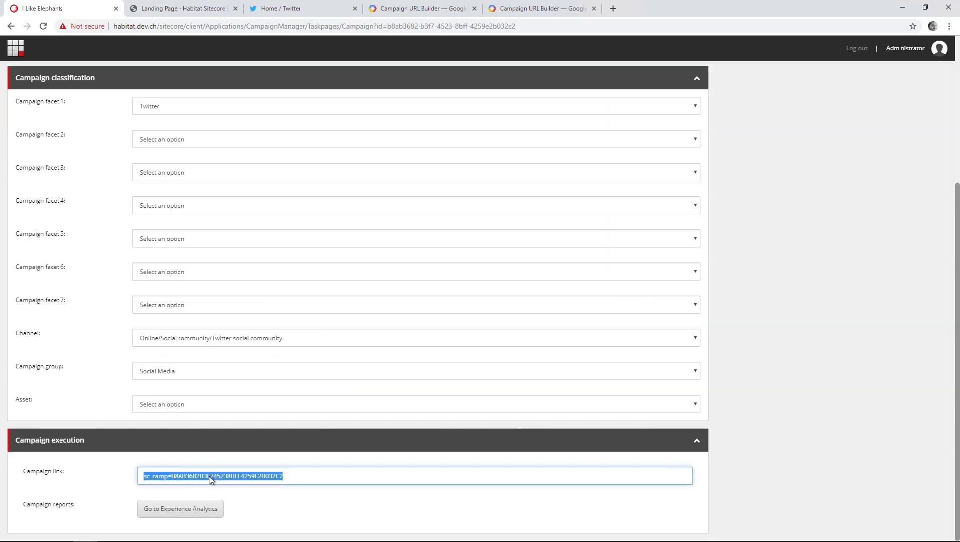
pyautogui.click(279, 8)
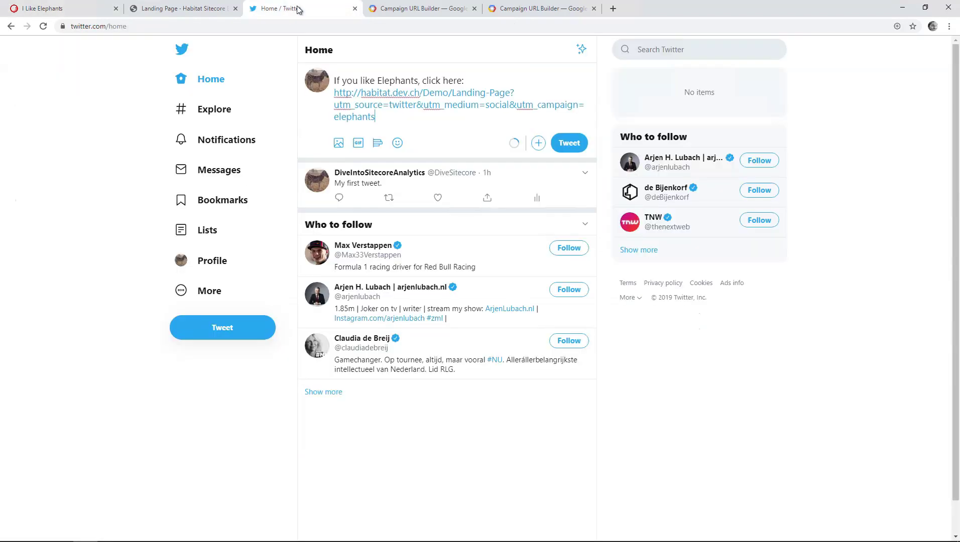
pyautogui.click(389, 116)
pyautogui.write('&')
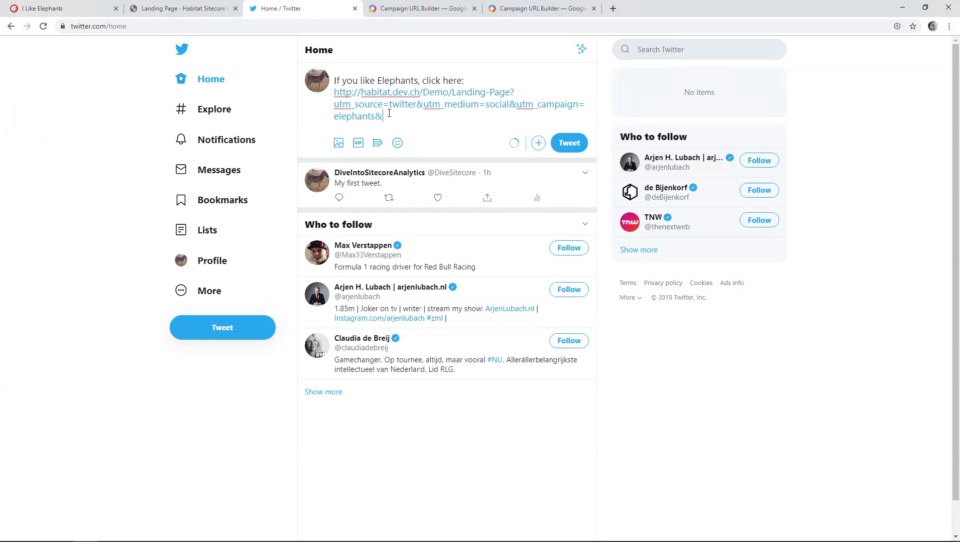
pyautogui.hotkey('ctrl', 'v')
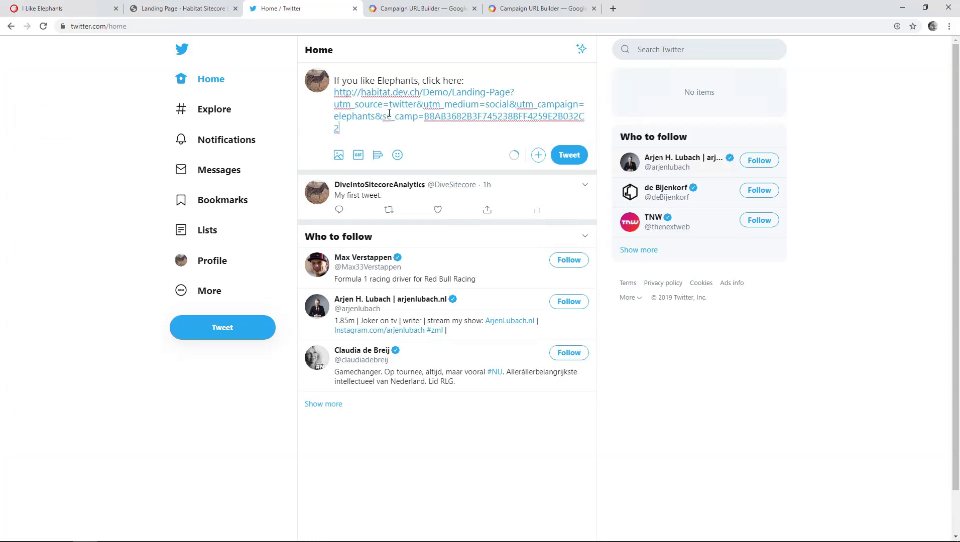
pyautogui.click(569, 156)
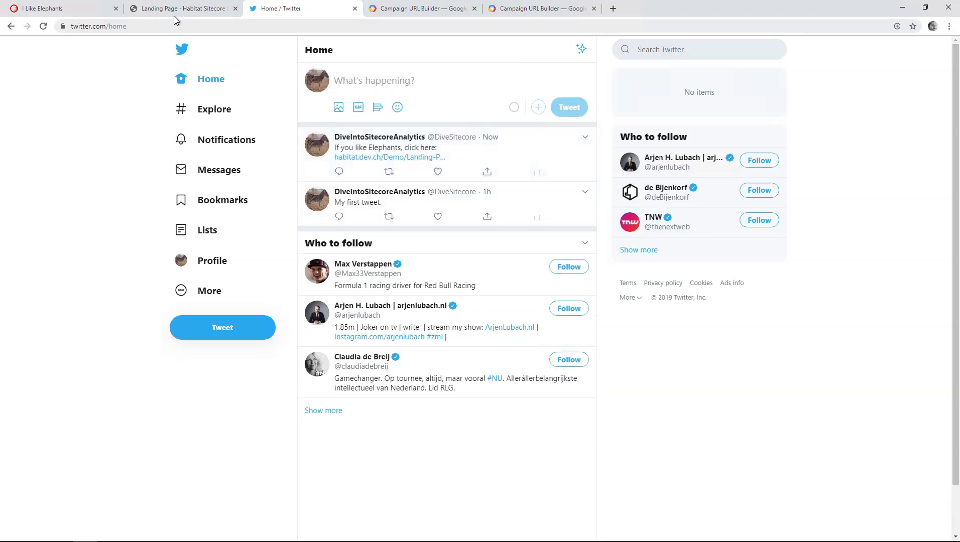
# Start a new campaign activity named 'I Like Zebras' from the campaign list.
pyautogui.click(44, 8)
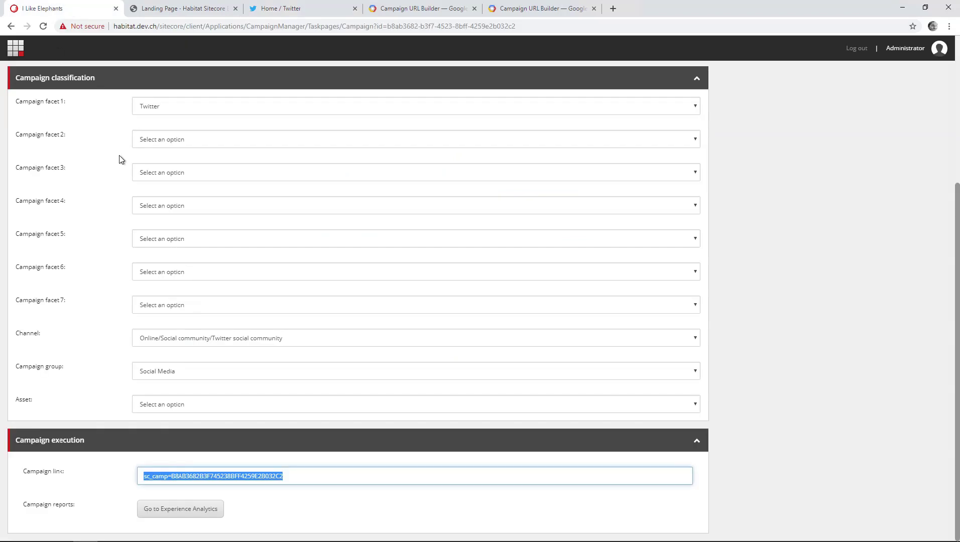
pyautogui.scroll(5, 345, 352)
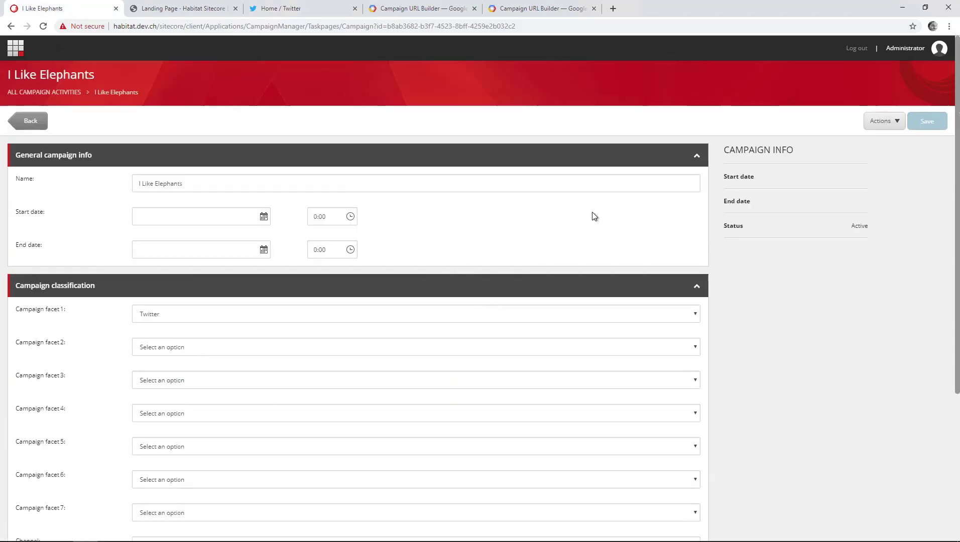
pyautogui.click(30, 120)
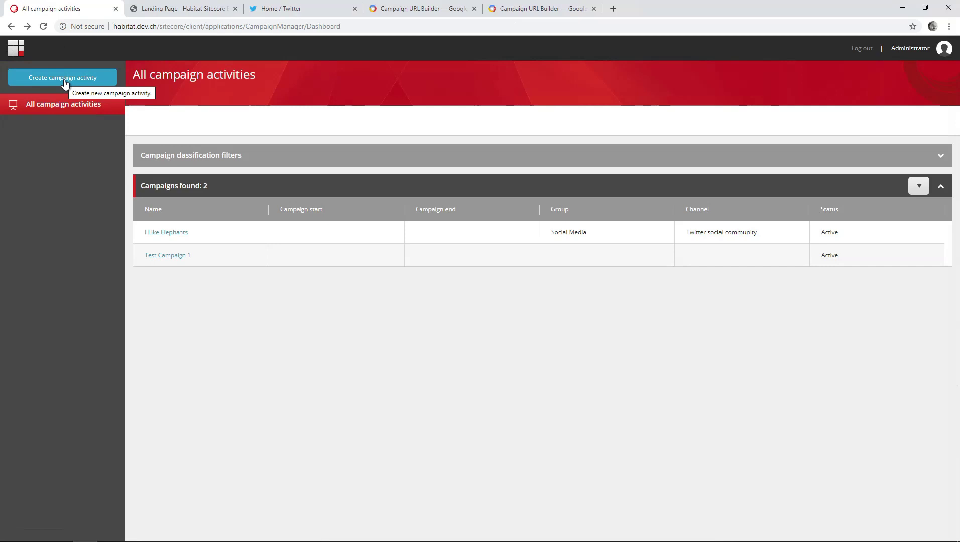
pyautogui.click(64, 77)
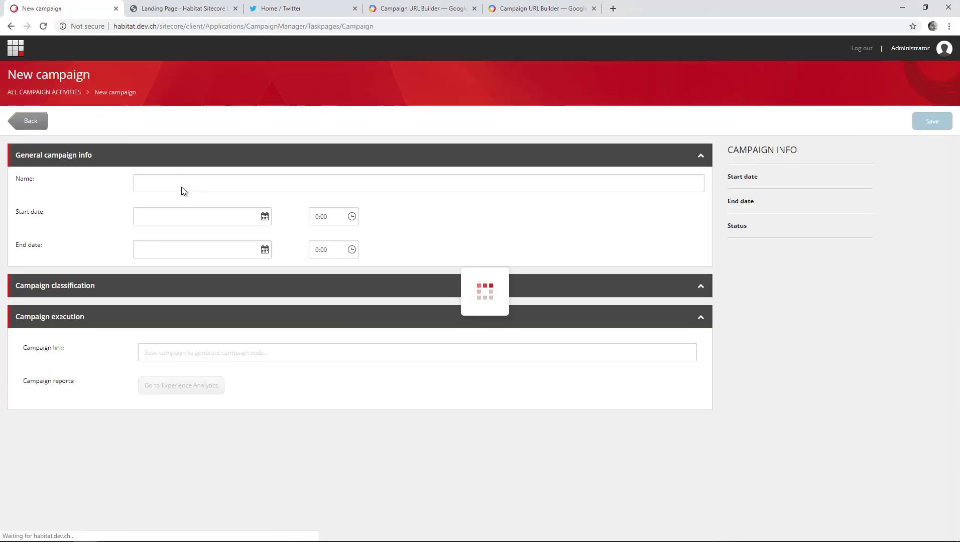
pyautogui.click(181, 186)
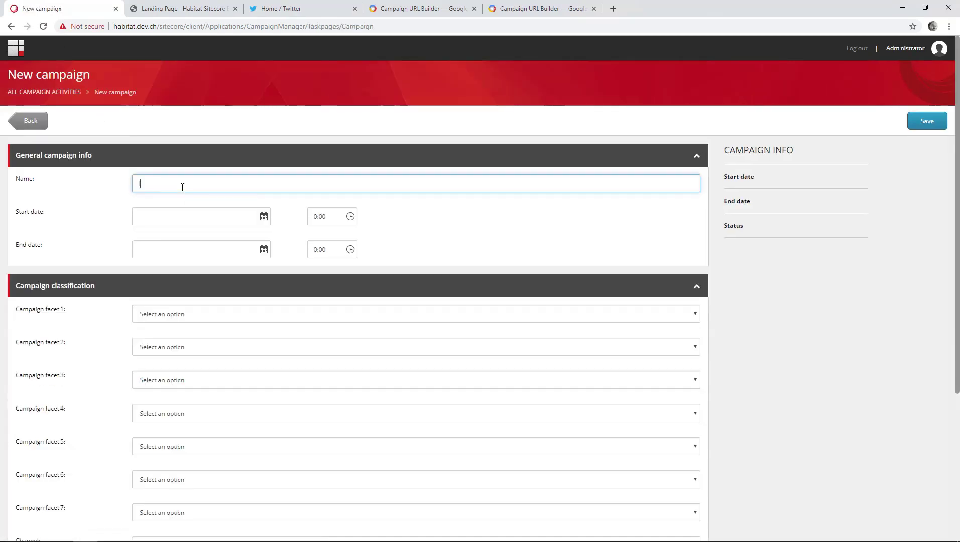
pyautogui.write('Like Ze')
pyautogui.write('bras')
pyautogui.click(122, 285)
# Give it facet Twitter, channel Twitter social community, group Social Media, and save.
pyautogui.click(126, 295)
pyautogui.click(147, 314)
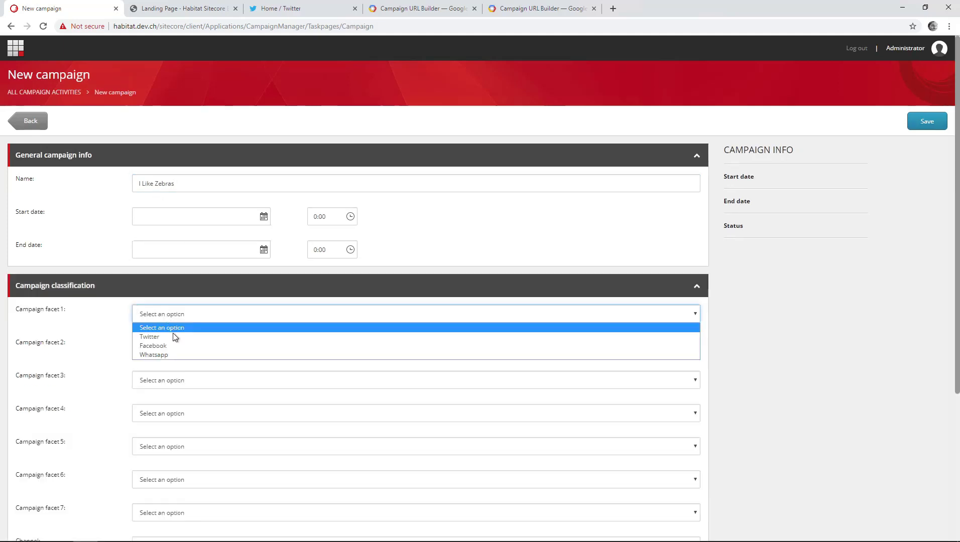
pyautogui.click(170, 344)
pyautogui.scroll(-3, 106, 372)
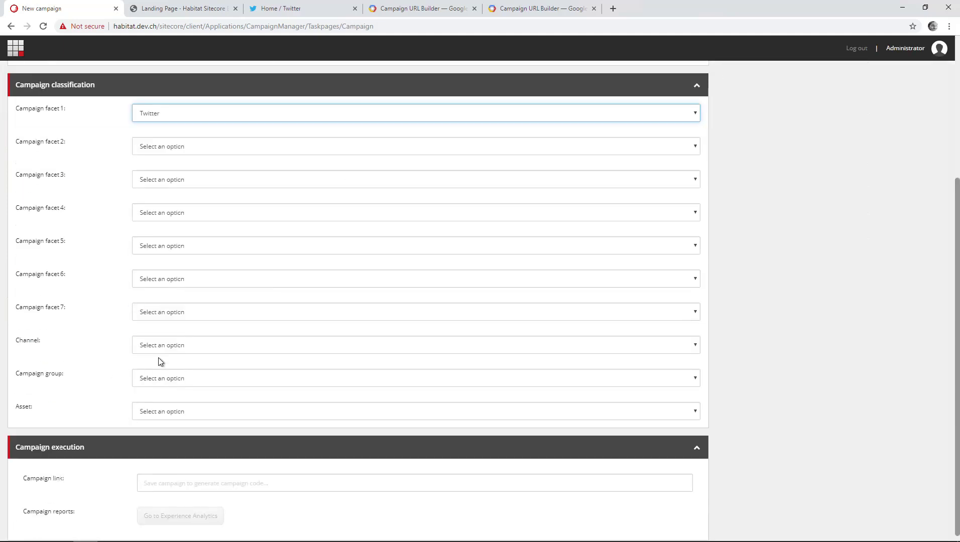
pyautogui.click(168, 344)
pyautogui.scroll(-5, 197, 414)
pyautogui.scroll(-5, 196, 414)
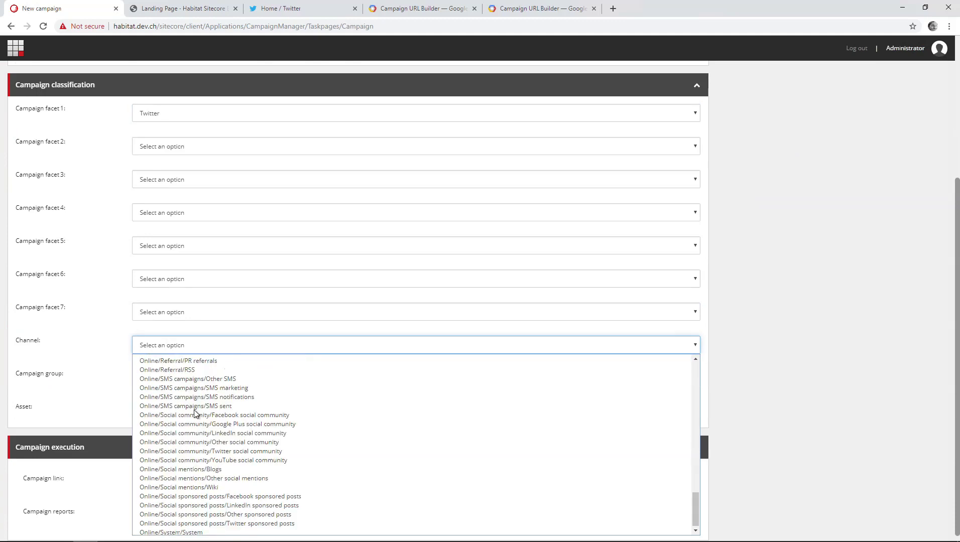
pyautogui.scroll(-3, 196, 414)
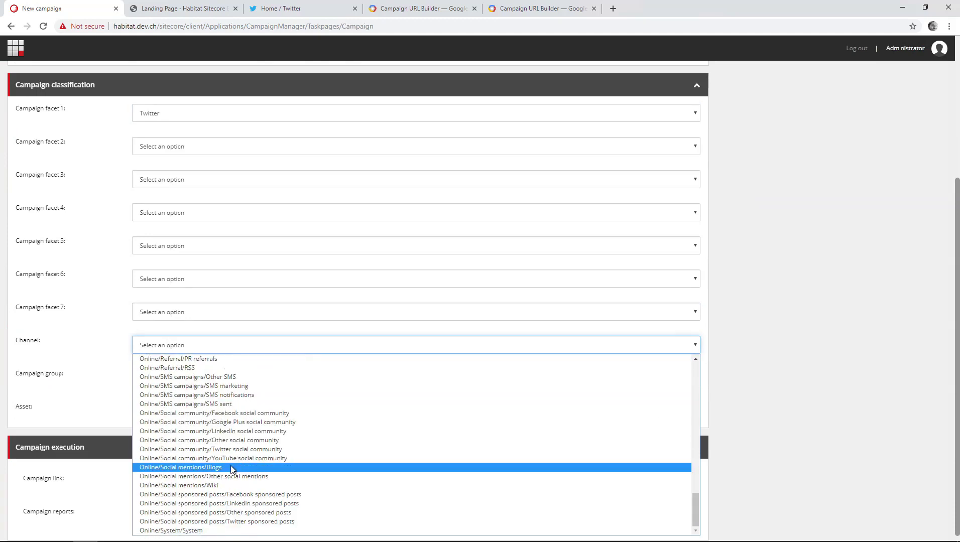
pyautogui.click(237, 449)
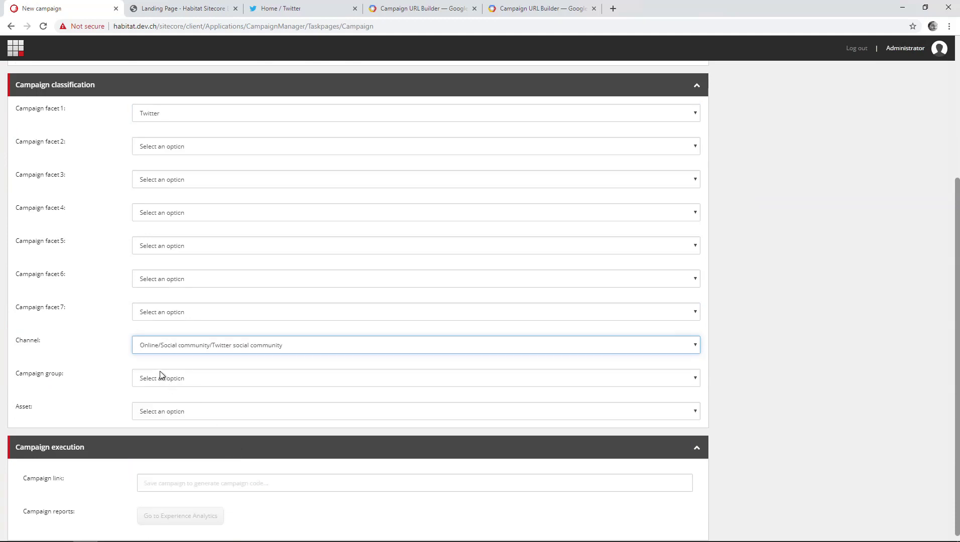
pyautogui.click(160, 380)
pyautogui.click(159, 399)
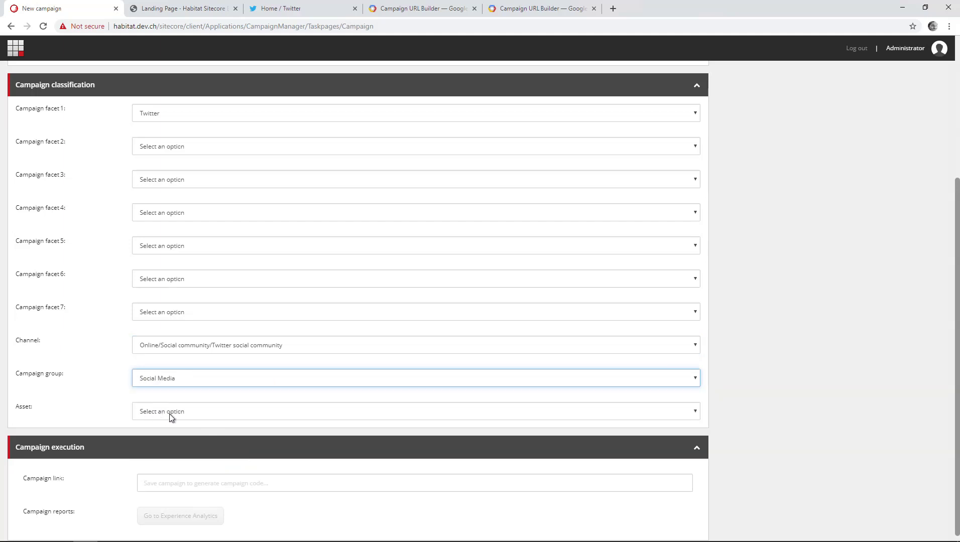
pyautogui.scroll(5, 613, 290)
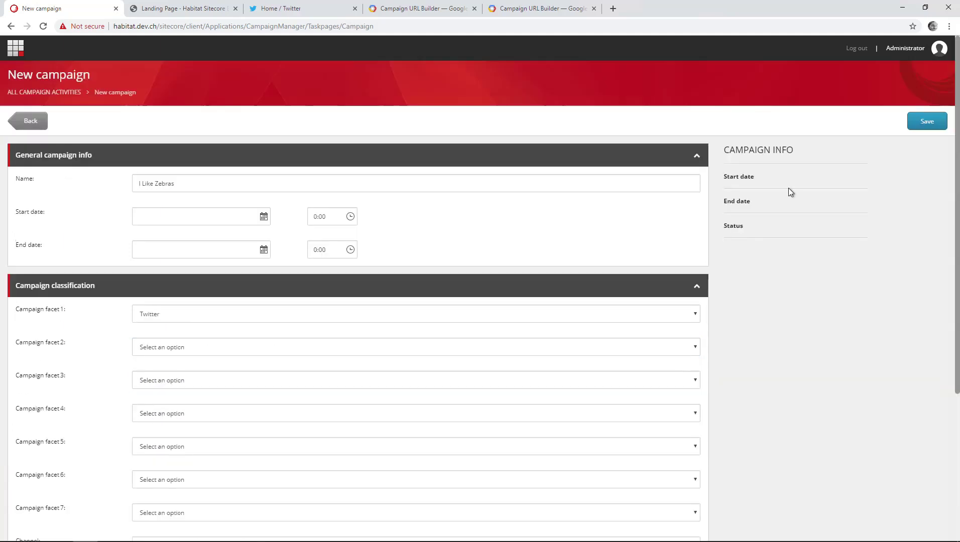
pyautogui.click(928, 119)
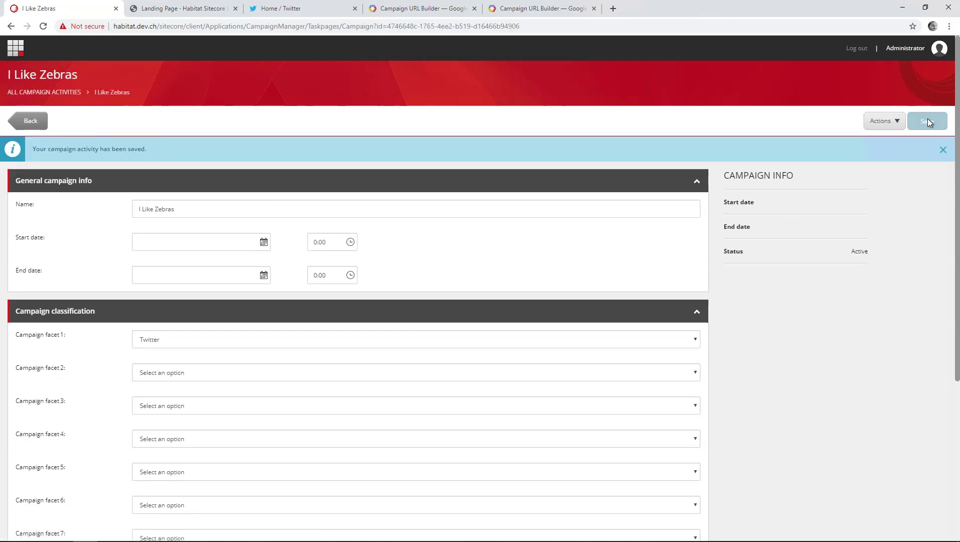
pyautogui.scroll(-5, 93, 222)
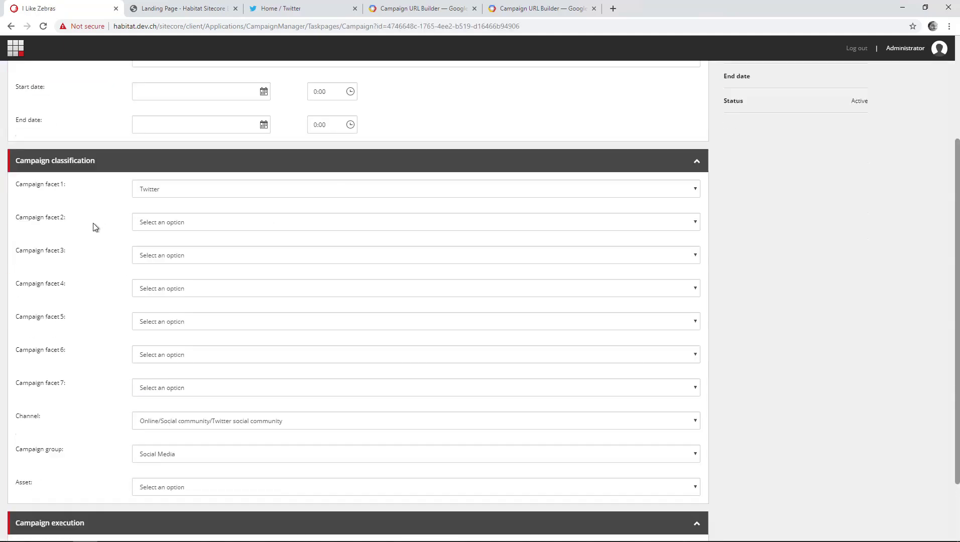
pyautogui.scroll(-3, 93, 223)
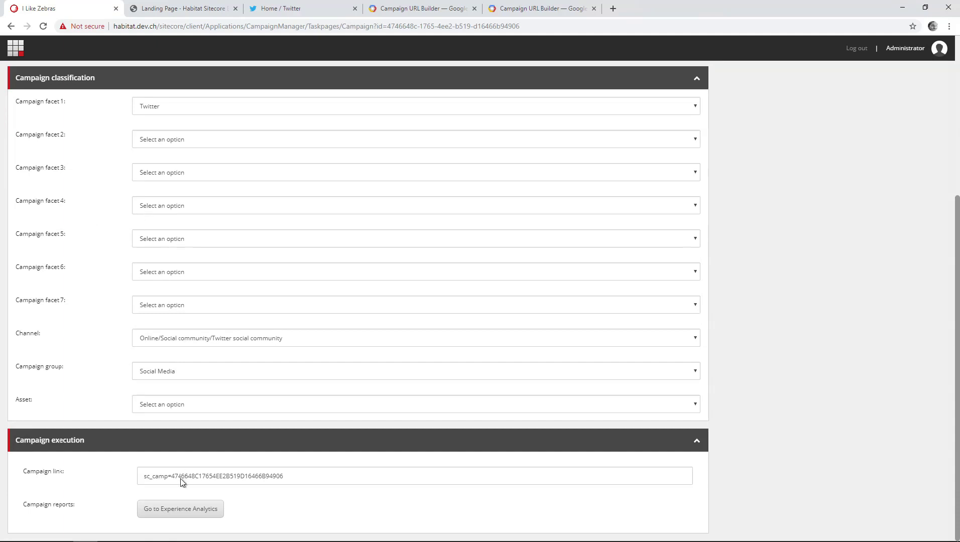
# Replace the tweet text with 'Click here if you like Zebras:' and a new line.
pyautogui.click(302, 13)
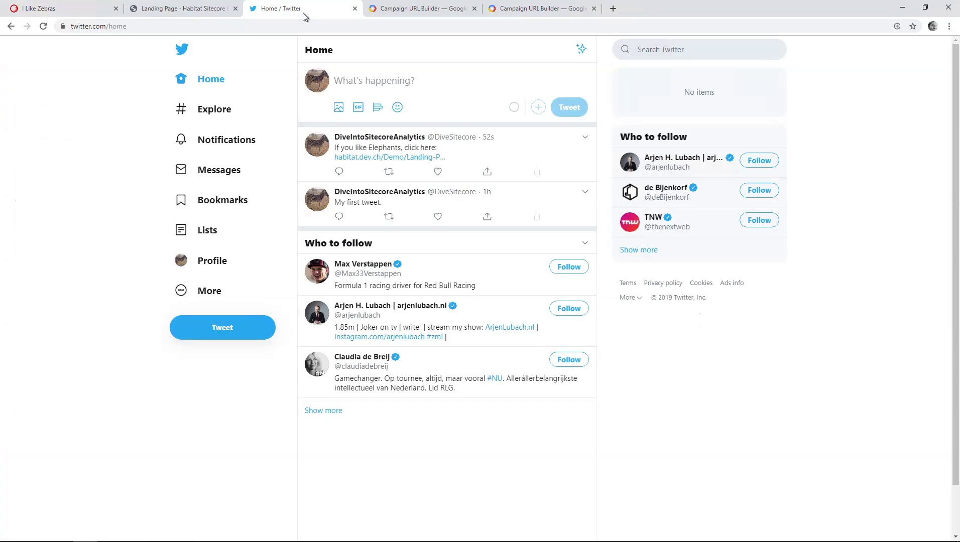
pyautogui.click(369, 80)
pyautogui.write('If')
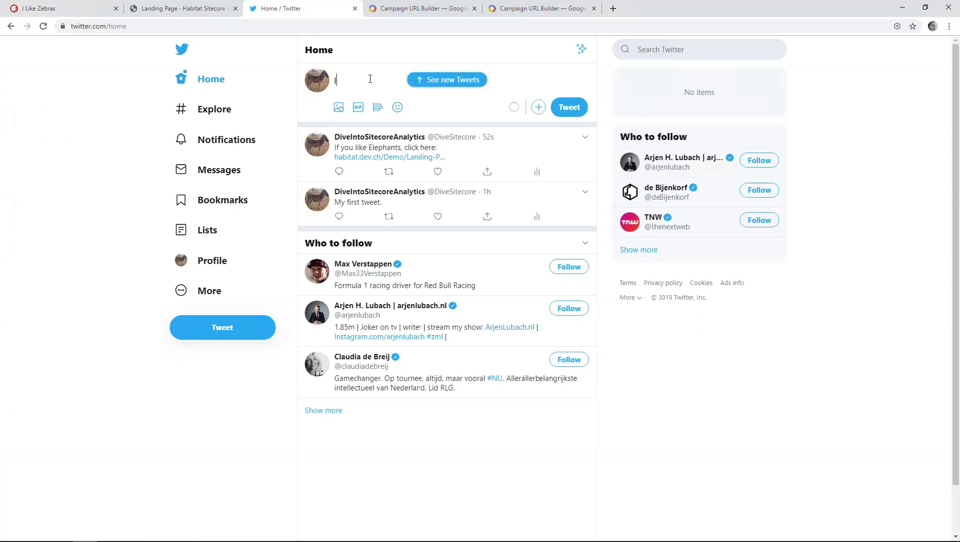
pyautogui.press('BackSpace')
pyautogui.press('BackSpace')
pyautogui.press('BackSpace')
pyautogui.write('Click here if you l')
pyautogui.write('ike Zebras:')
pyautogui.press('Return')
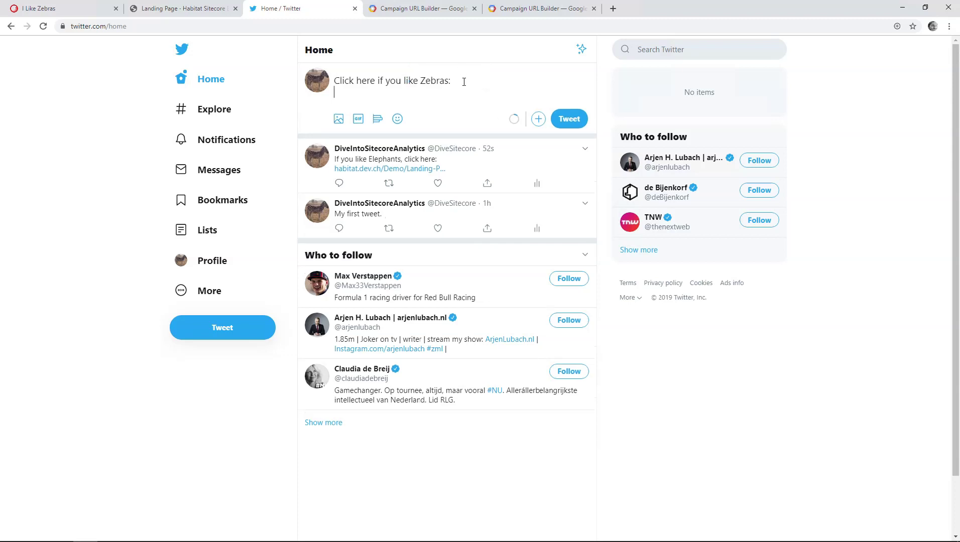
# Paste the twitter/social/zebras campaign URL below the Zebras text in the tweet.
pyautogui.click(523, 8)
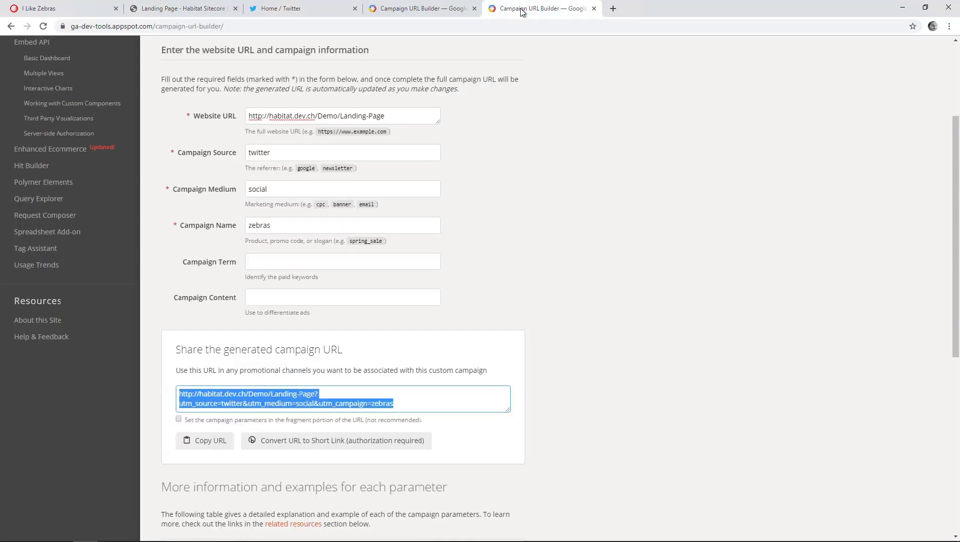
pyautogui.tripleClick(301, 403)
pyautogui.click(281, 8)
pyautogui.click(383, 115)
pyautogui.write('http://habitat.dev.ch/Demo/Landing-Page?utm_source=twitter&utm_medium=social&utm_campaign=zebras')
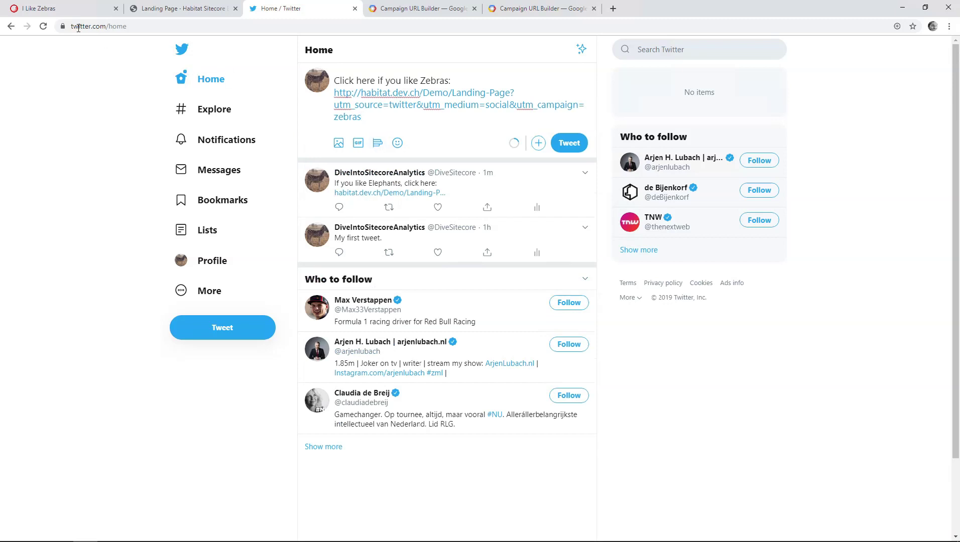
# Tweet the Zebras post using the I Like Zebras campaign link with the sc_camp parameter appended.
pyautogui.click(45, 8)
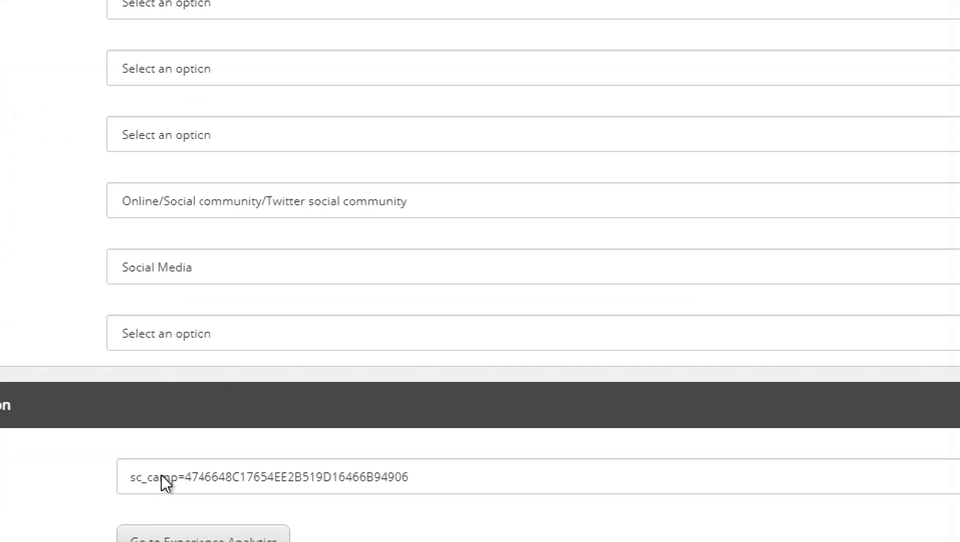
pyautogui.tripleClick(161, 475)
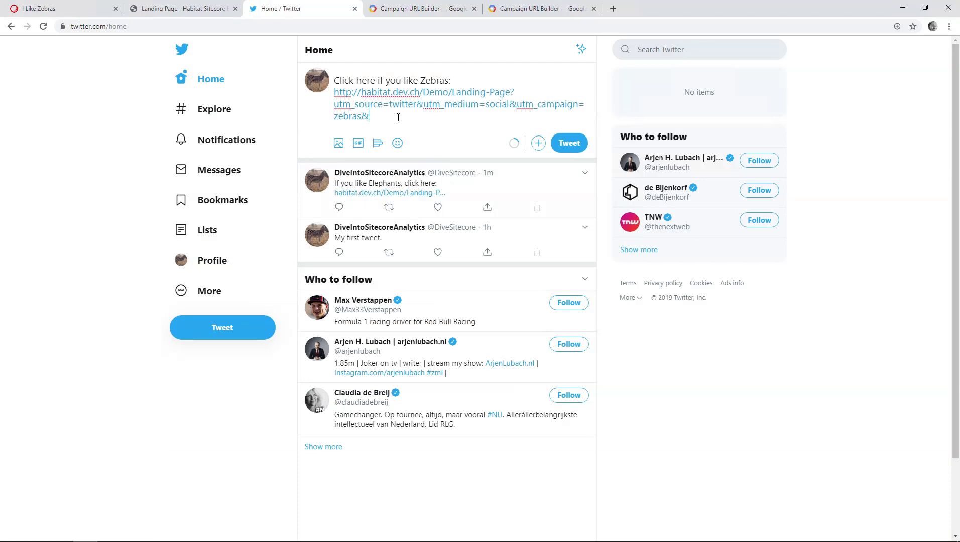
pyautogui.hotkey('ctrl', 'v')
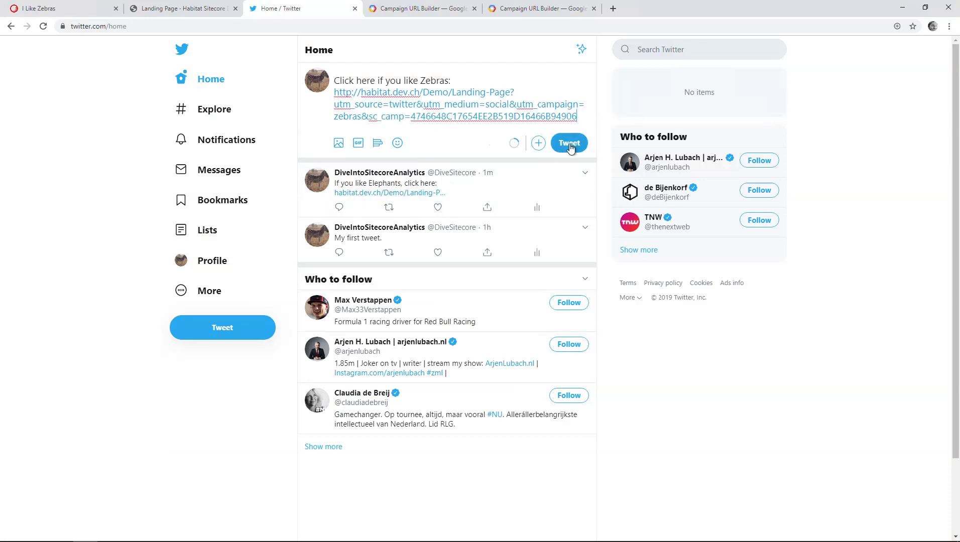
pyautogui.click(569, 143)
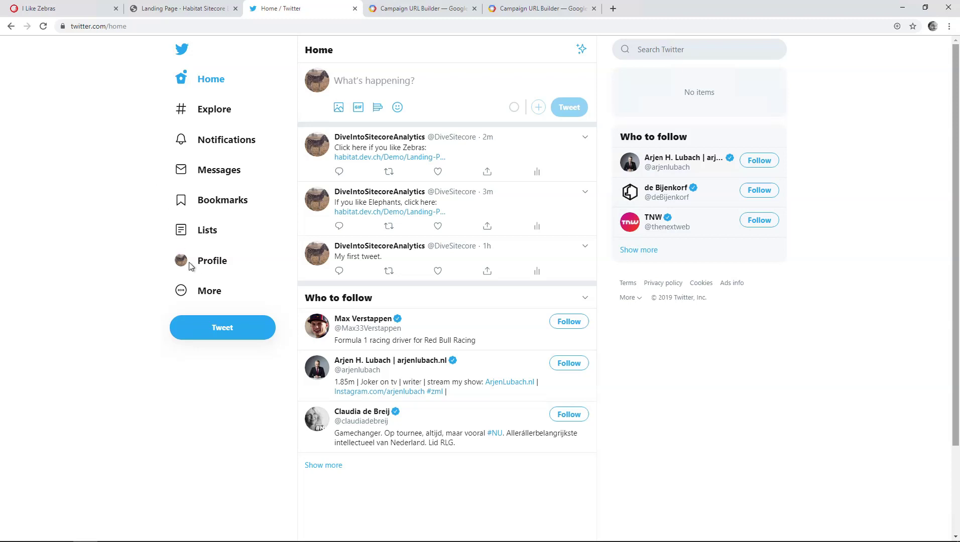
# Copy the DiveIntoSitecoreAnalytics profile URL from the address bar and start a new incognito window.
pyautogui.click(213, 260)
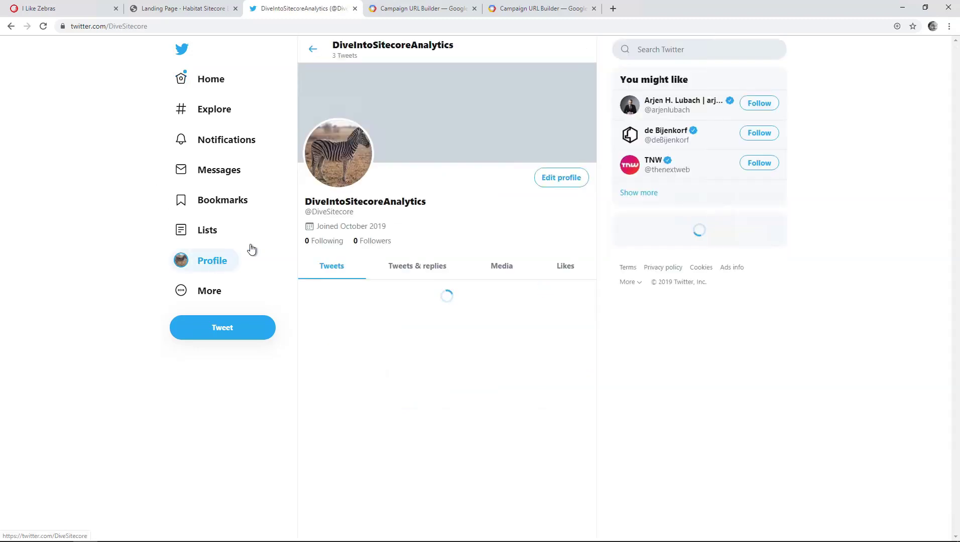
pyautogui.click(146, 27)
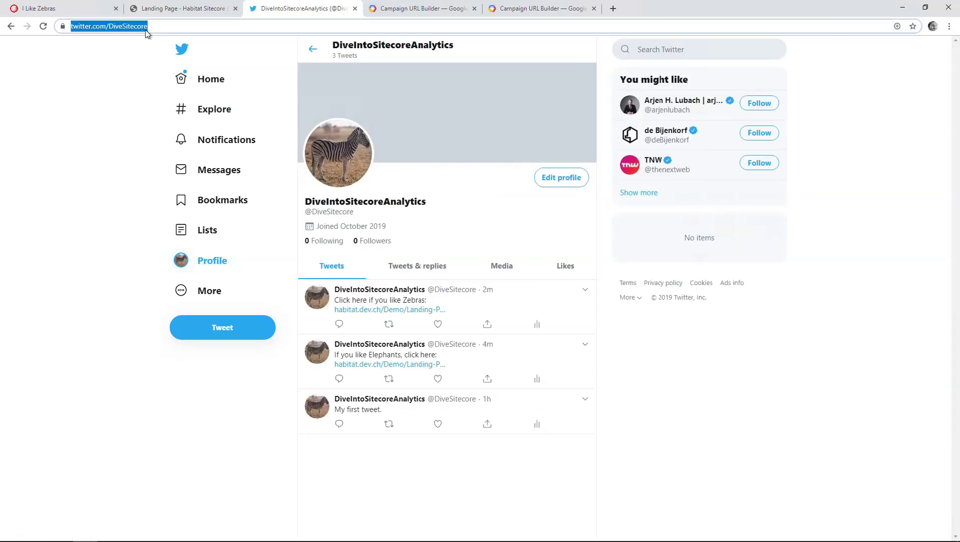
pyautogui.click(949, 26)
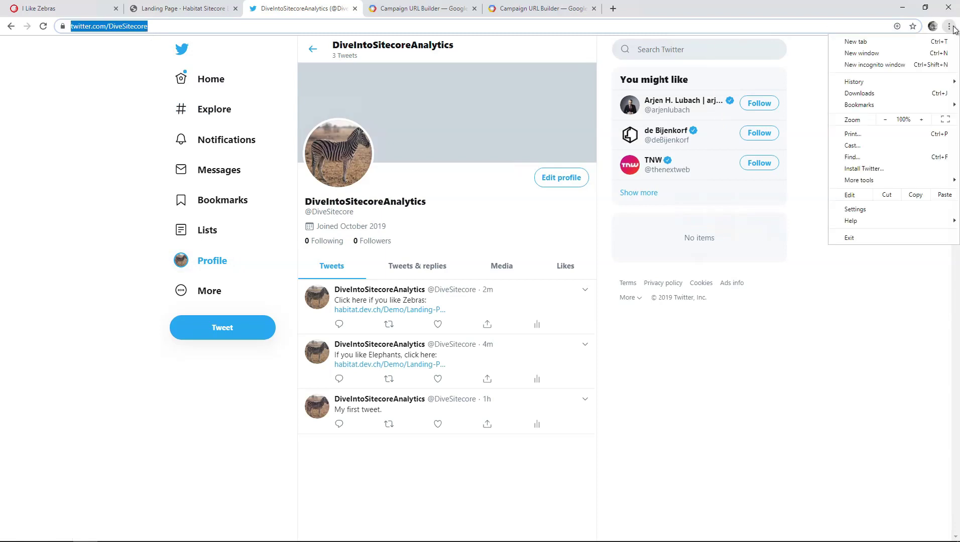
pyautogui.click(875, 64)
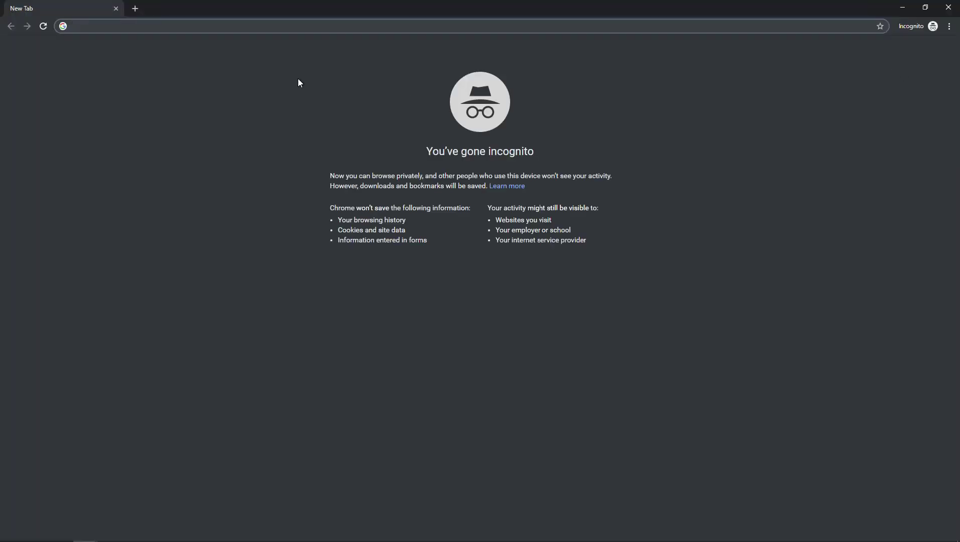
# Load the Twitter profile, check the zebras visit's Referral shows I Like Zebras, then return to Twitter.
pyautogui.write('https://twitter.com/DiveSitecore')
pyautogui.press('Return')
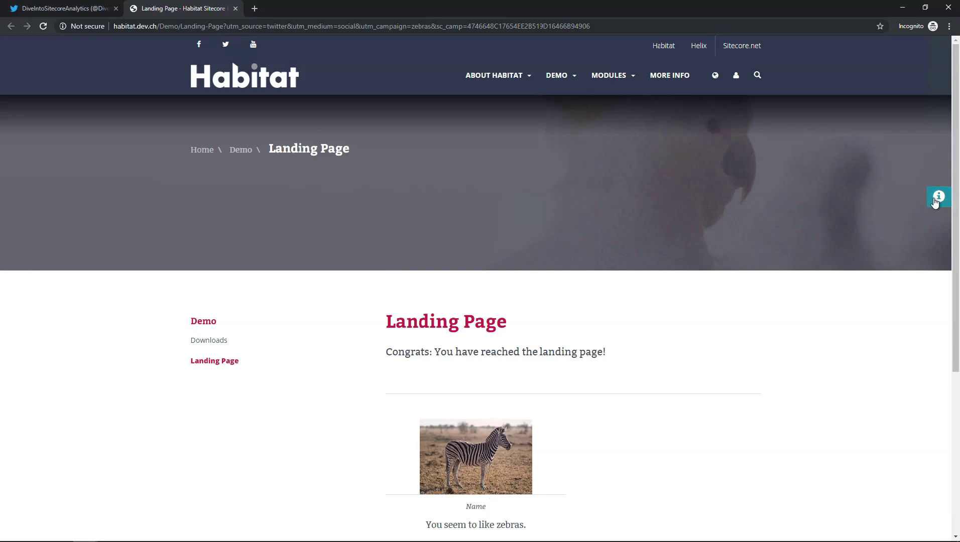
pyautogui.click(938, 198)
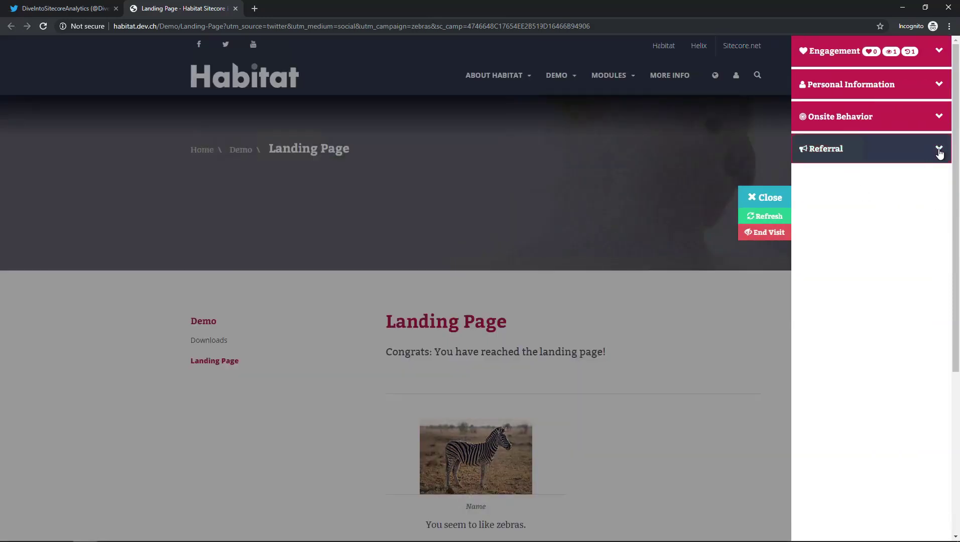
pyautogui.click(939, 152)
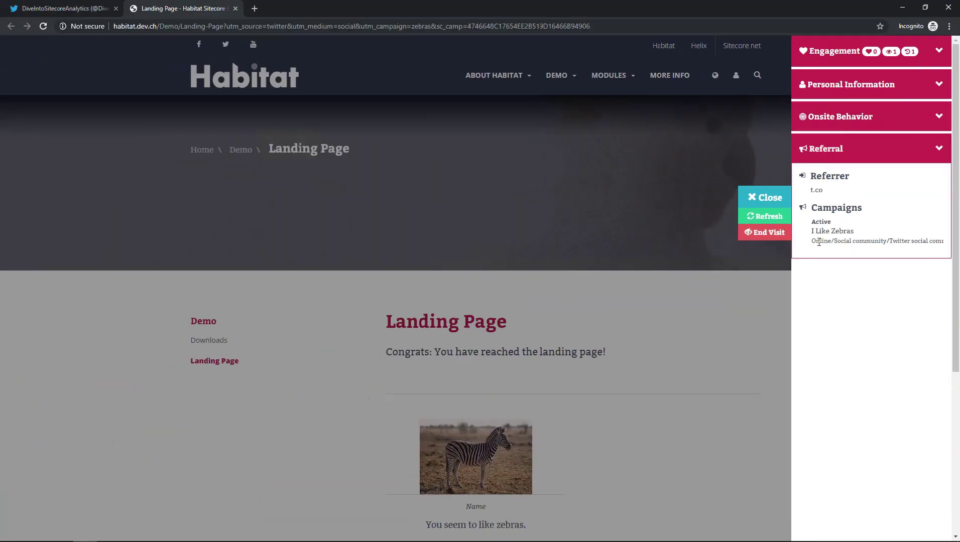
pyautogui.click(765, 197)
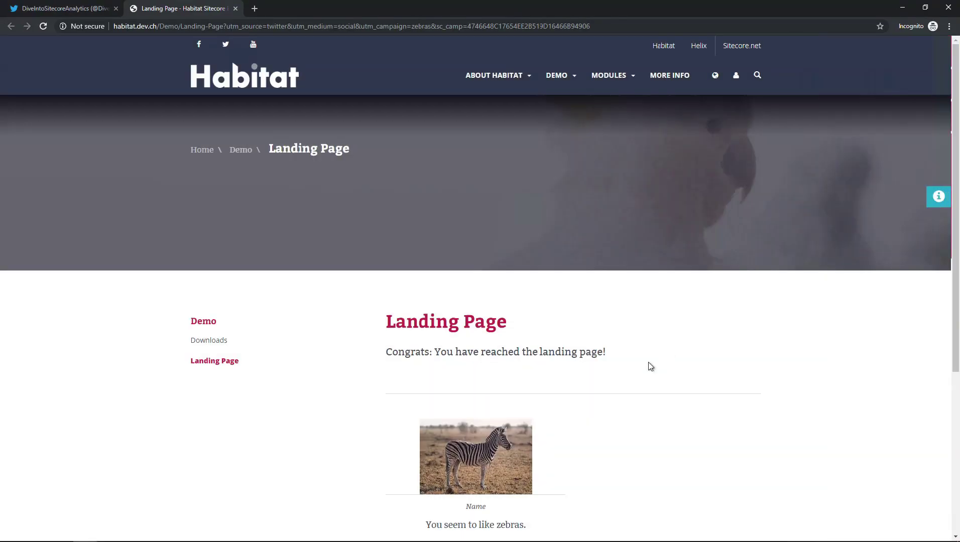
pyautogui.click(60, 8)
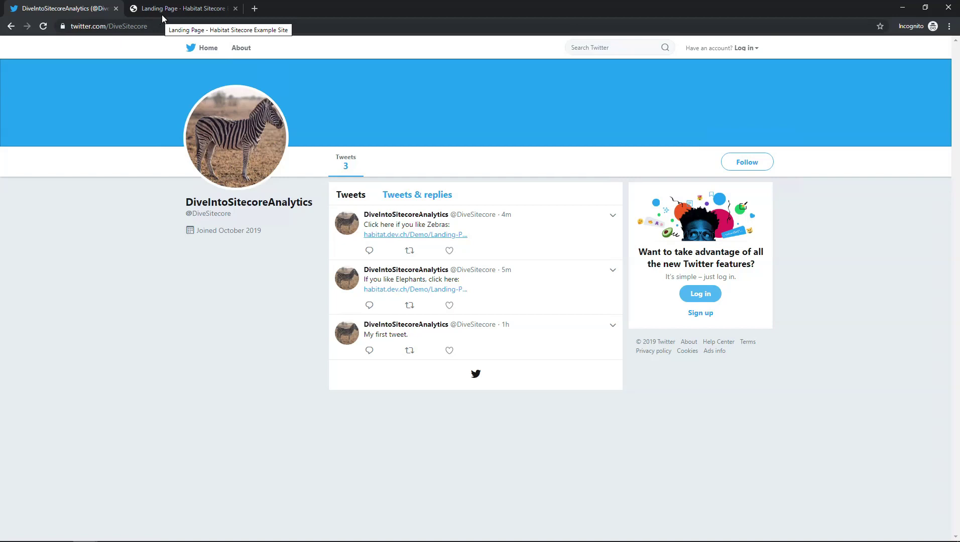
# Close the incognito window and load the copied profile URL in a new incognito window.
pyautogui.click(948, 8)
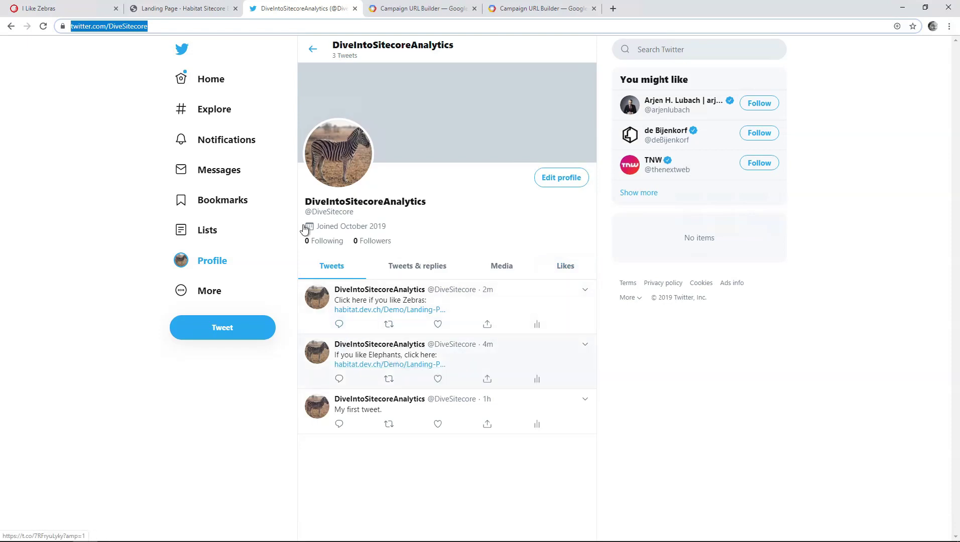
pyautogui.doubleClick(180, 26)
pyautogui.hotkey('ctrl', 'c')
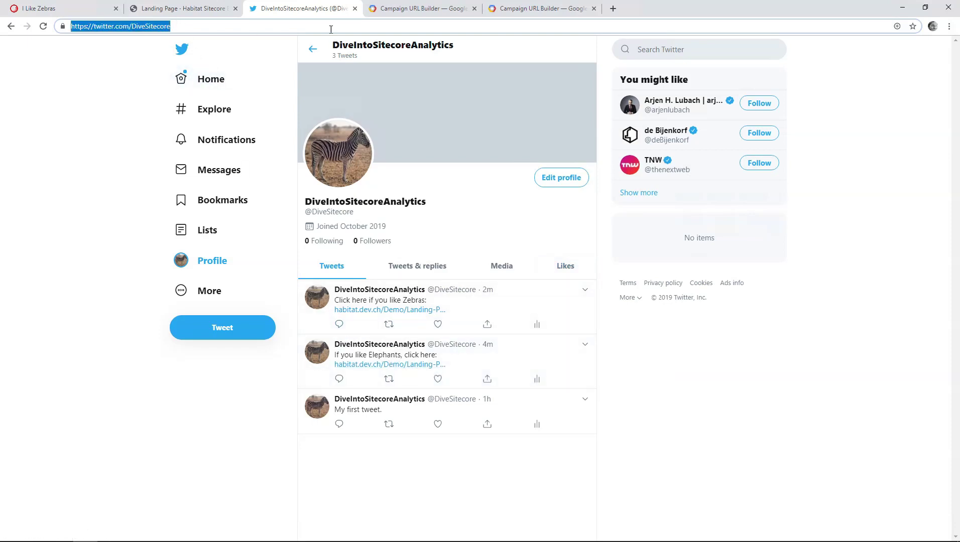
pyautogui.click(949, 25)
pyautogui.click(919, 66)
pyautogui.hotkey('ctrl', 'v')
pyautogui.press('Return')
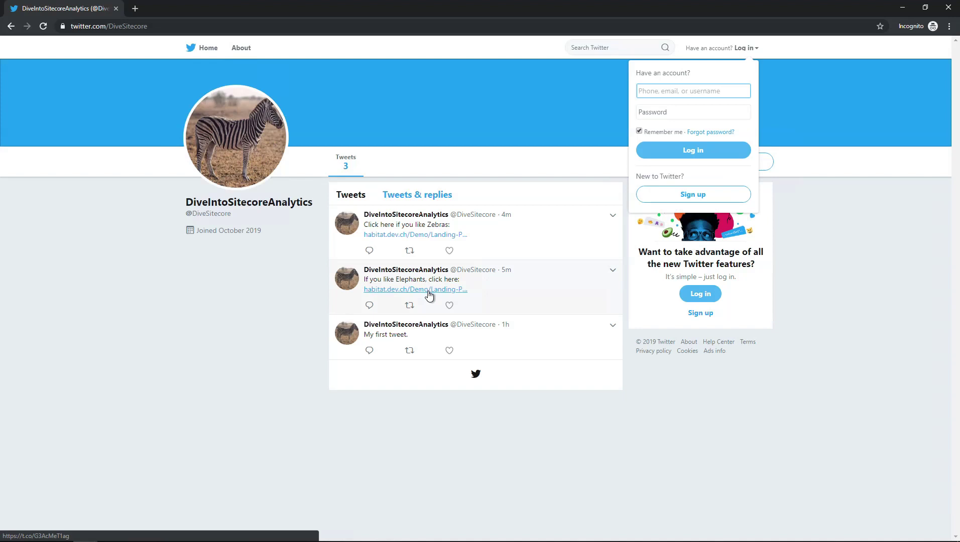
# Follow the elephants tweet link, verify the I Like Elephants referral, and end the visit.
pyautogui.click(415, 290)
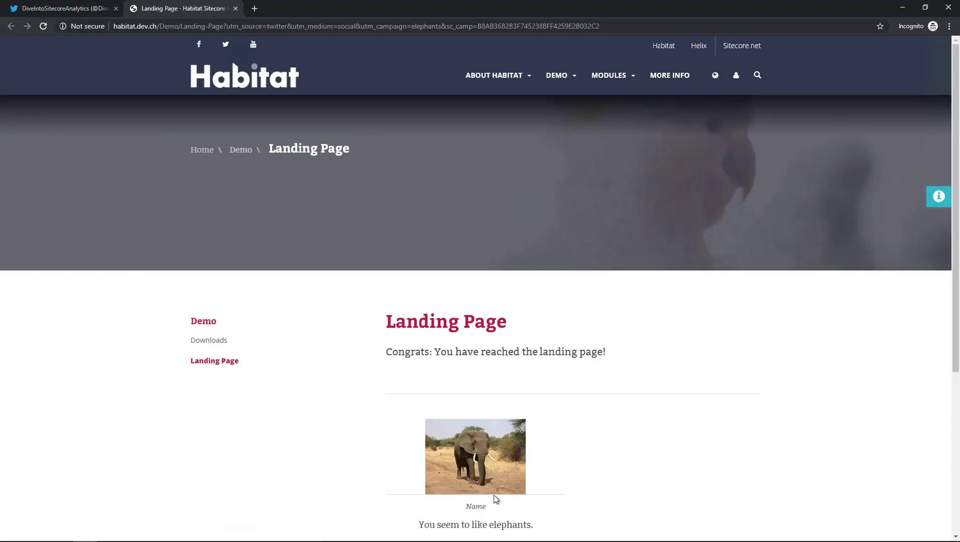
pyautogui.scroll(-1, 490, 483)
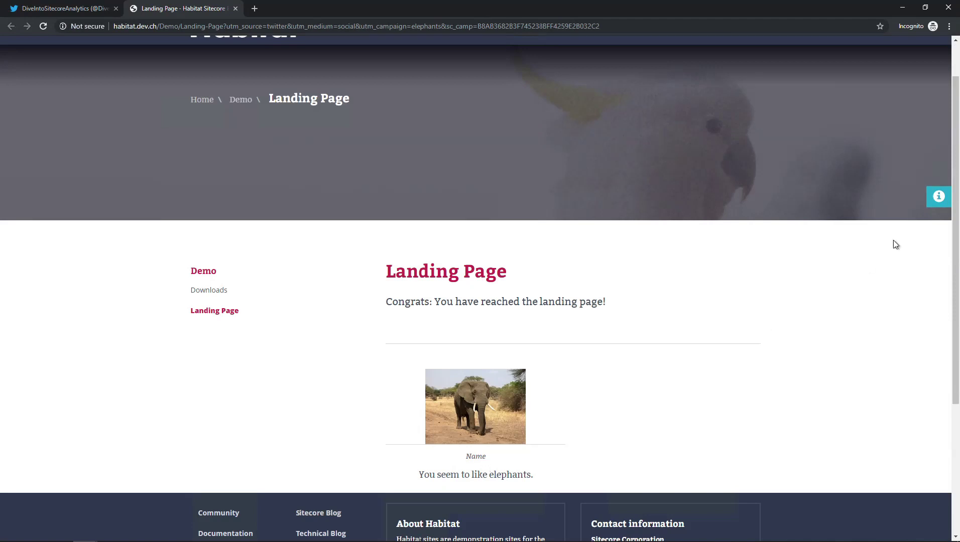
pyautogui.click(937, 196)
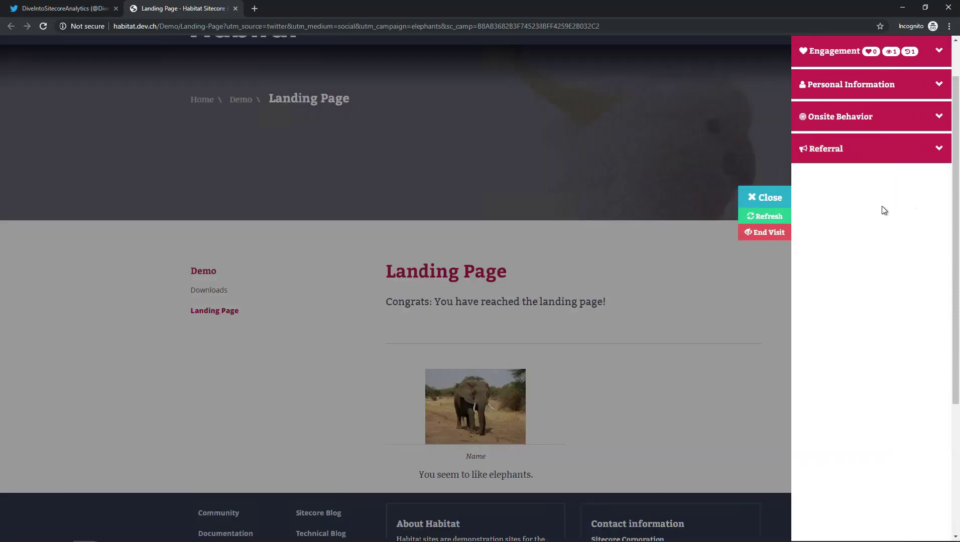
pyautogui.click(939, 148)
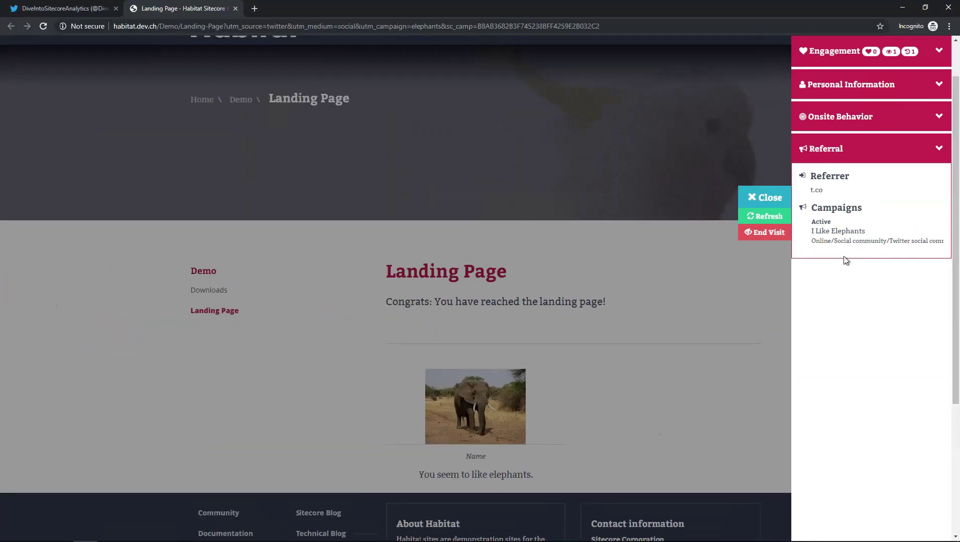
pyautogui.click(778, 238)
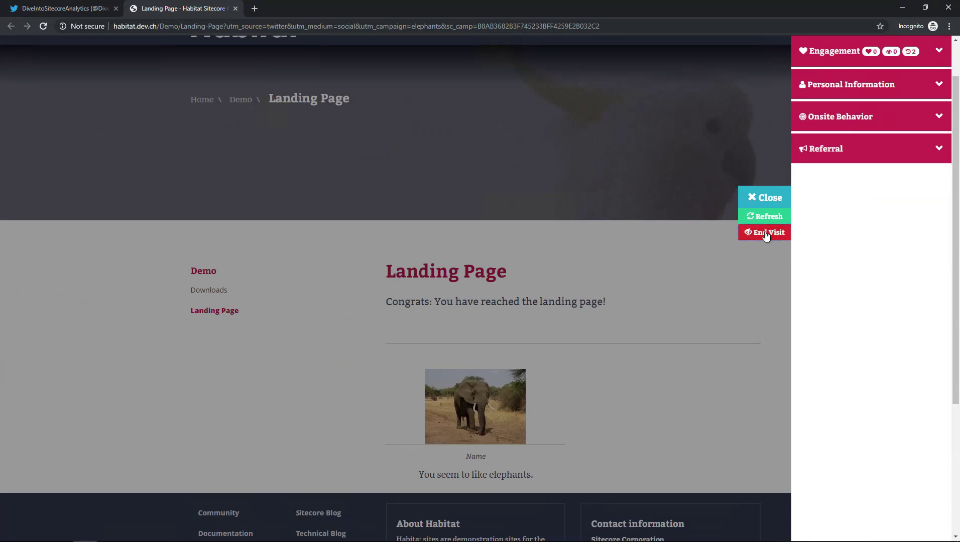
pyautogui.click(766, 197)
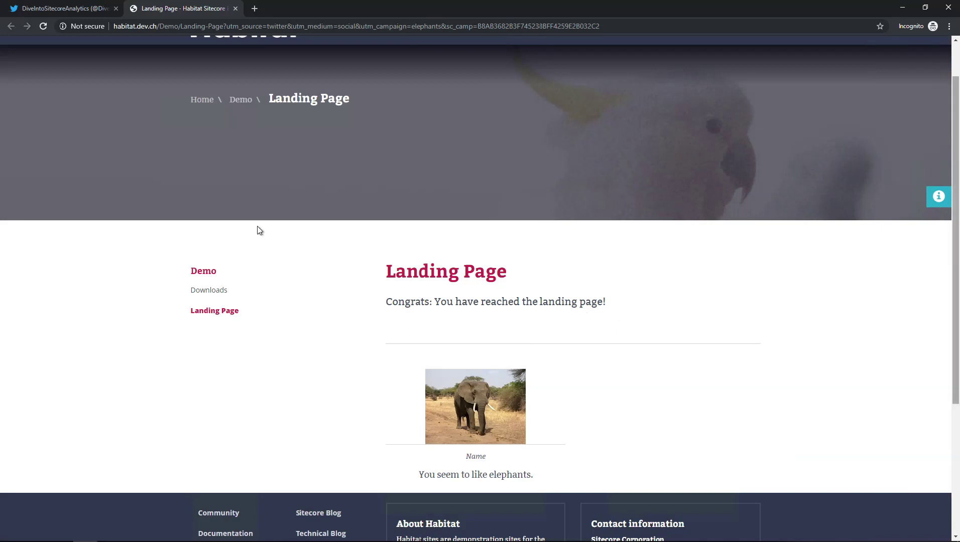
# Close the private window and open Experience Analytics from the Sitecore Launchpad.
pyautogui.click(949, 8)
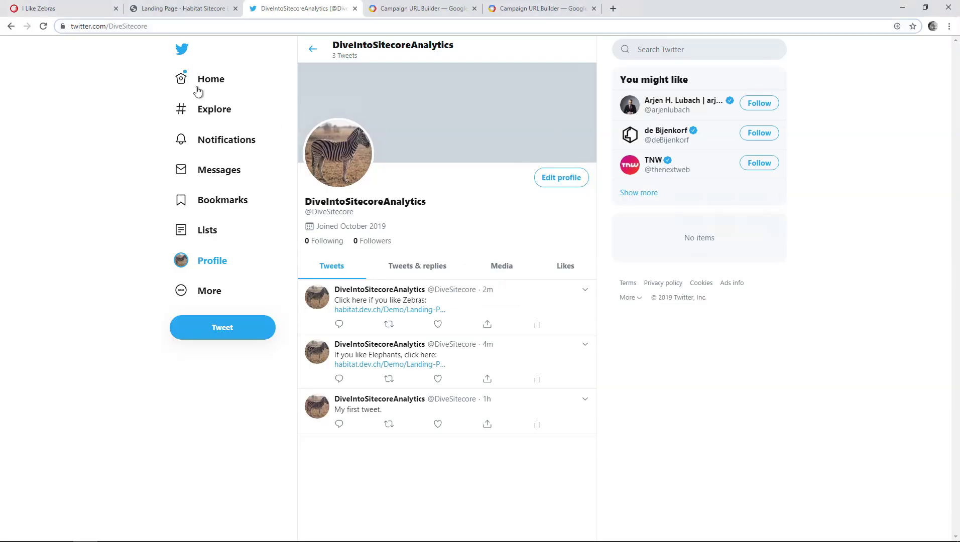
pyautogui.click(45, 8)
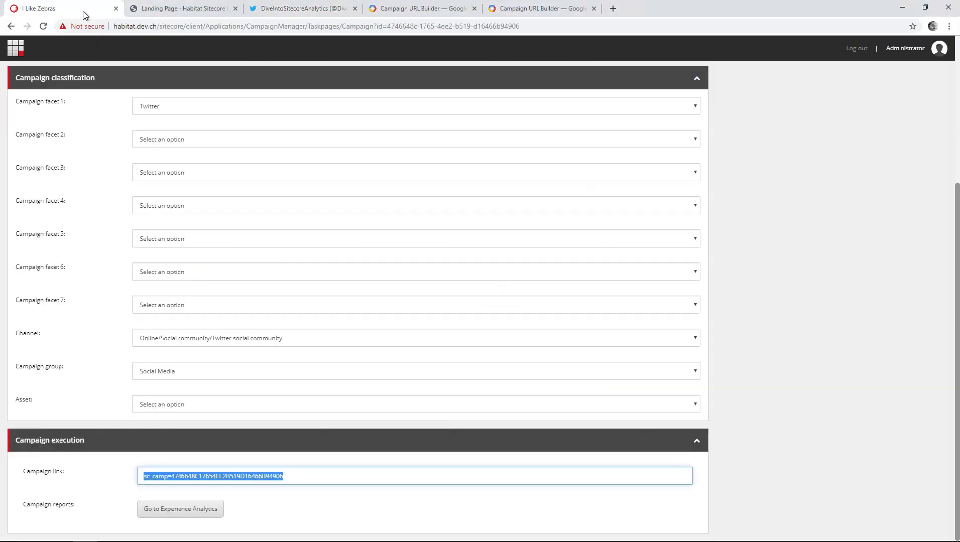
pyautogui.click(17, 48)
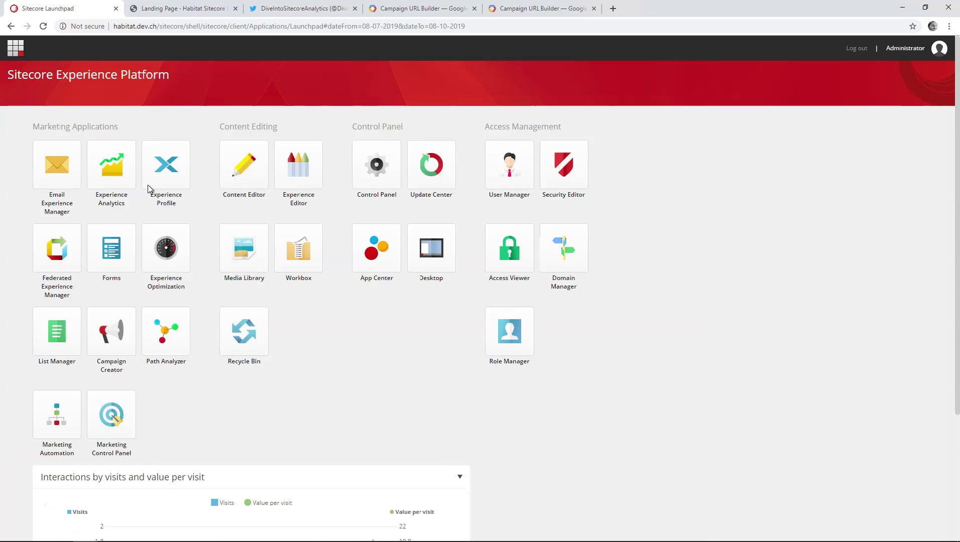
pyautogui.click(120, 180)
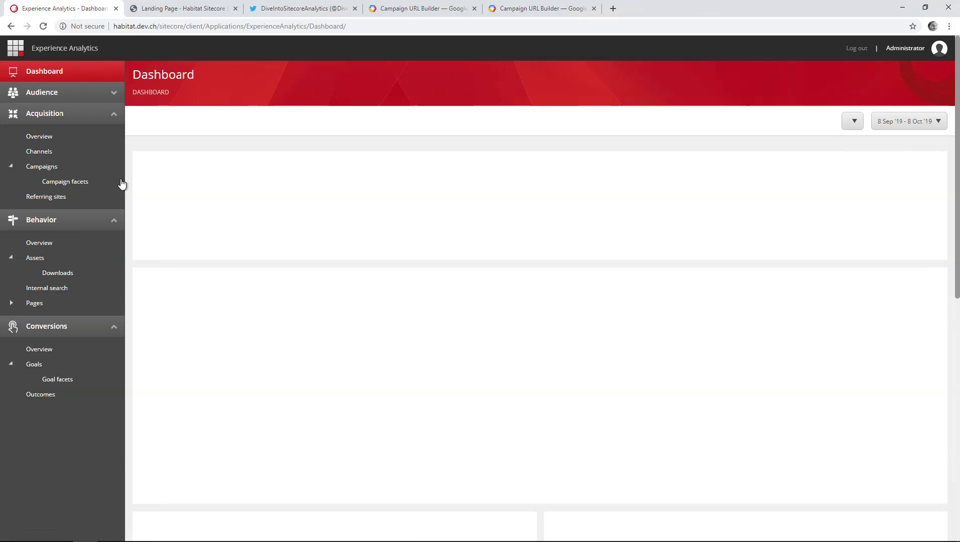
pyautogui.scroll(-3, 463, 269)
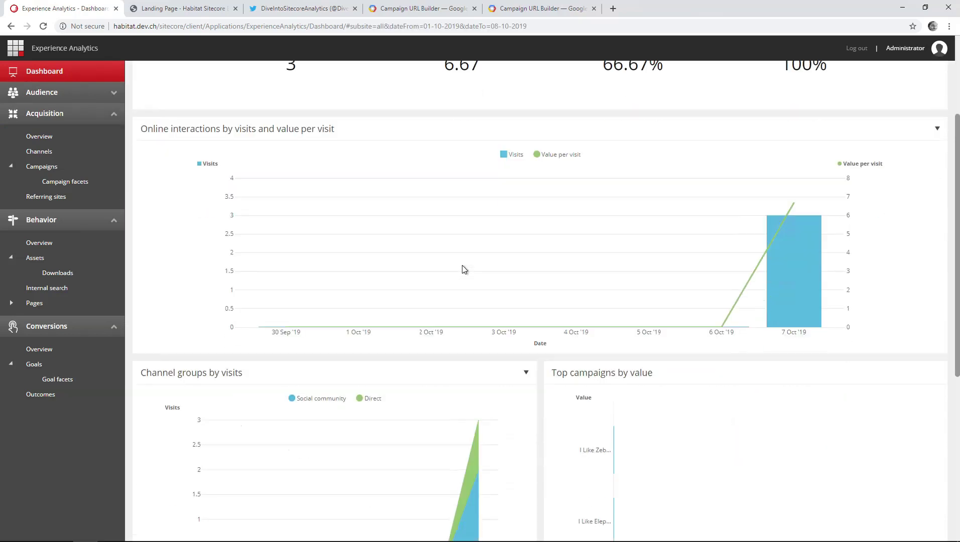
pyautogui.scroll(-3, 462, 268)
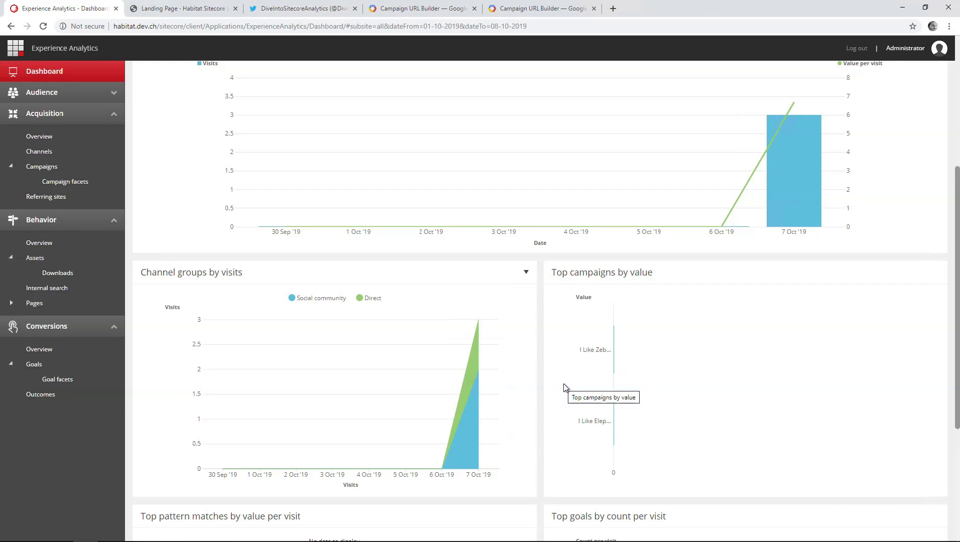
pyautogui.scroll(-3, 566, 387)
pyautogui.scroll(-2, 565, 387)
pyautogui.scroll(2, 565, 387)
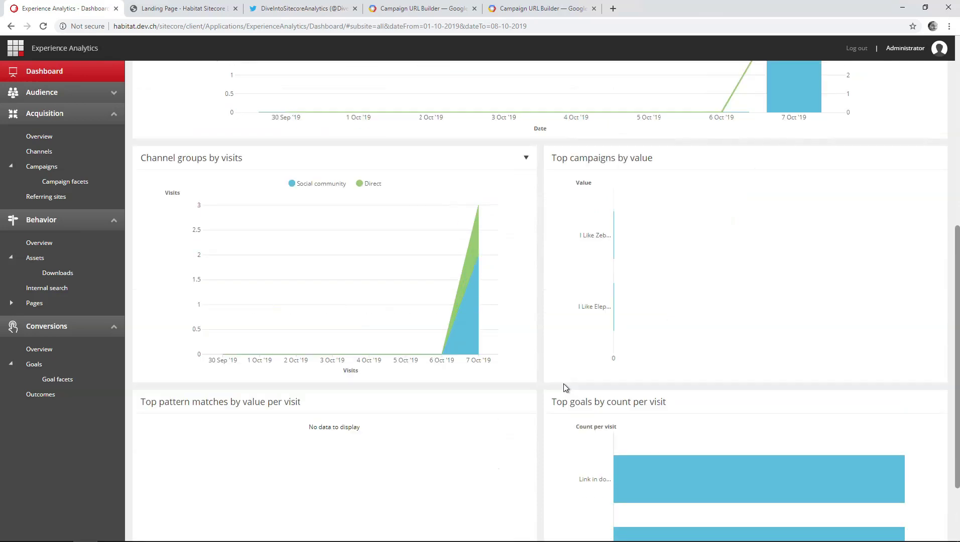
pyautogui.scroll(2, 565, 387)
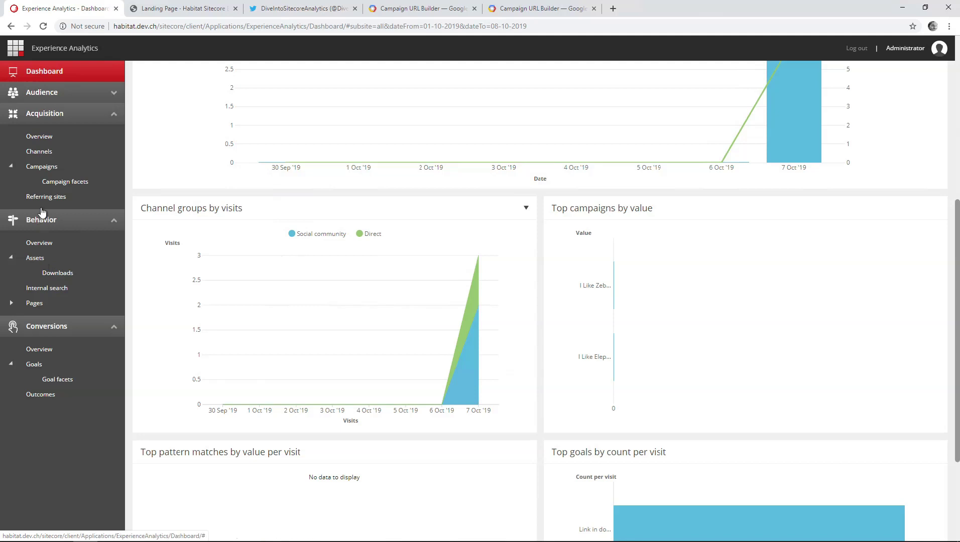
# Browse the Acquisition Overview, Campaigns and Campaign facets reports, then go back to Overview.
pyautogui.click(39, 137)
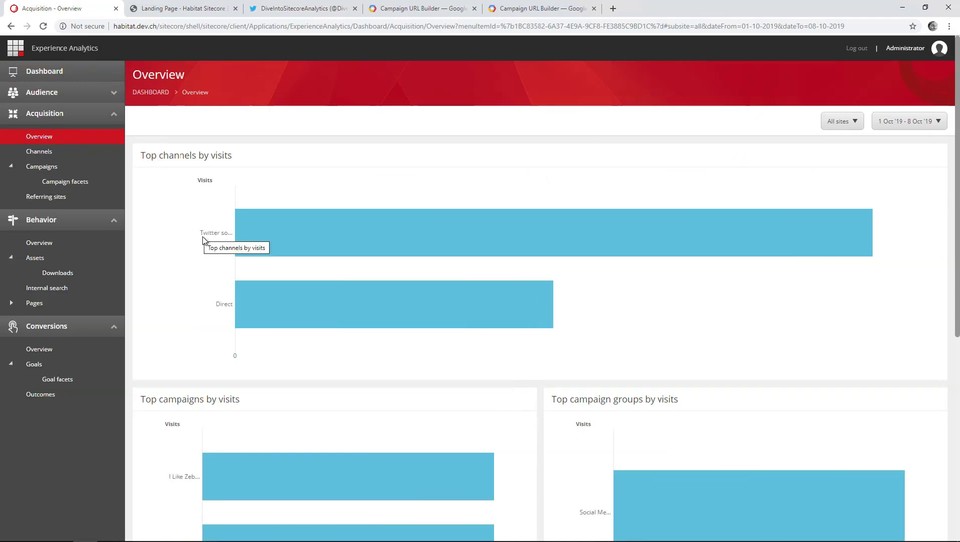
pyautogui.scroll(-1, 186, 286)
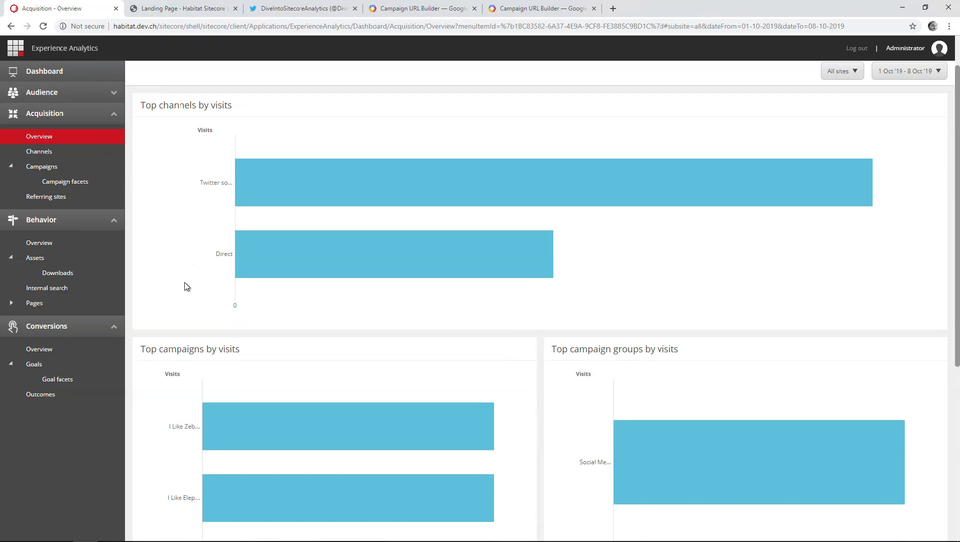
pyautogui.scroll(-2, 187, 287)
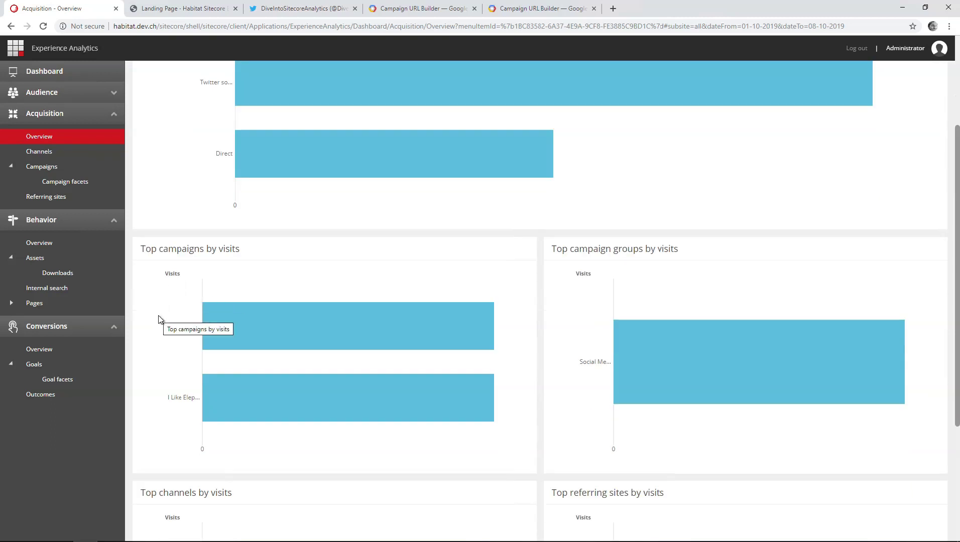
pyautogui.scroll(-2, 159, 320)
pyautogui.scroll(-1, 160, 320)
pyautogui.scroll(-1, 159, 320)
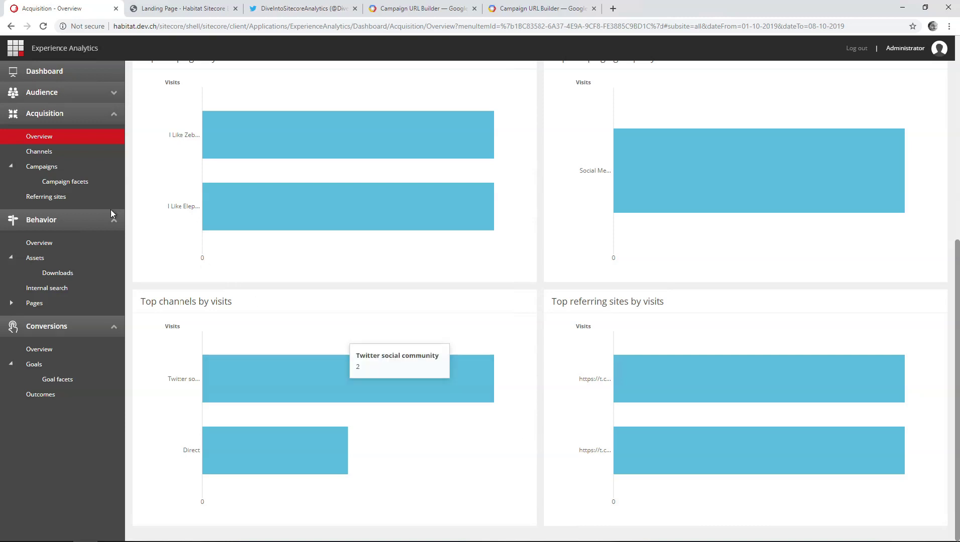
pyautogui.click(42, 167)
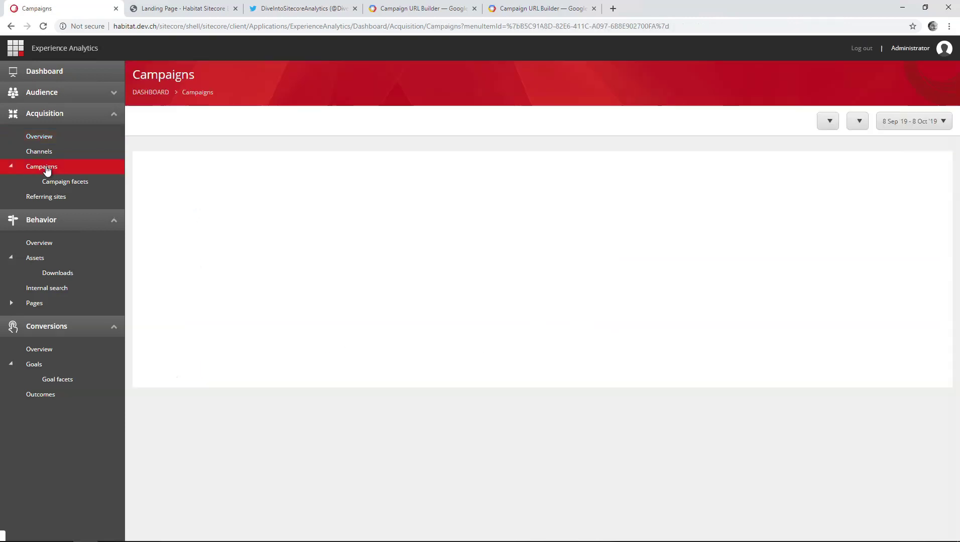
pyautogui.click(72, 181)
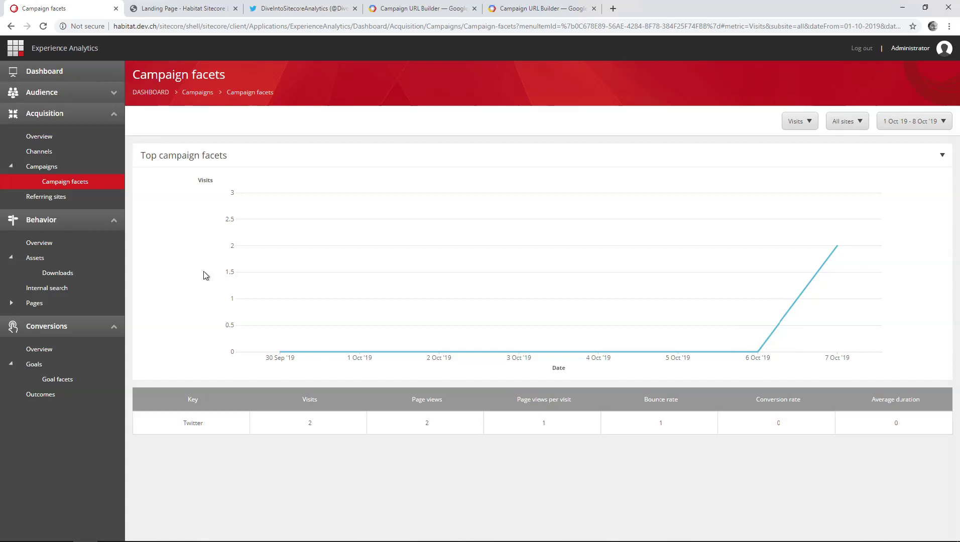
pyautogui.click(39, 136)
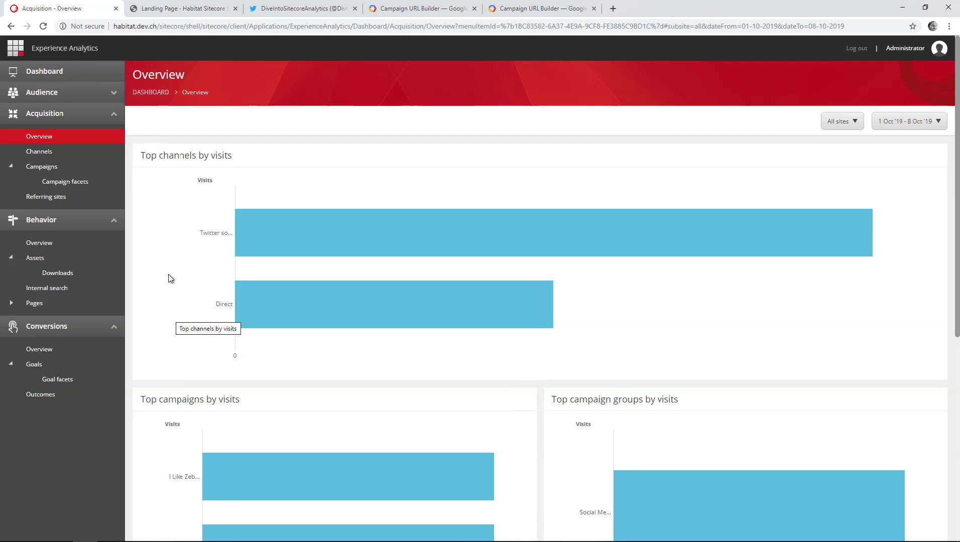
# Open Content Editor from the Launchpad and expand Habitat > Home > Demo.
pyautogui.click(15, 48)
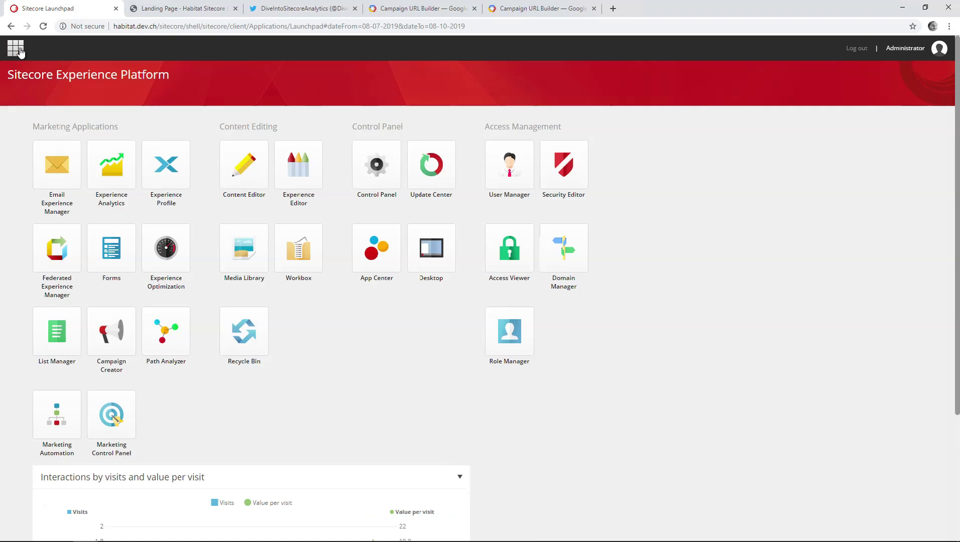
pyautogui.click(247, 189)
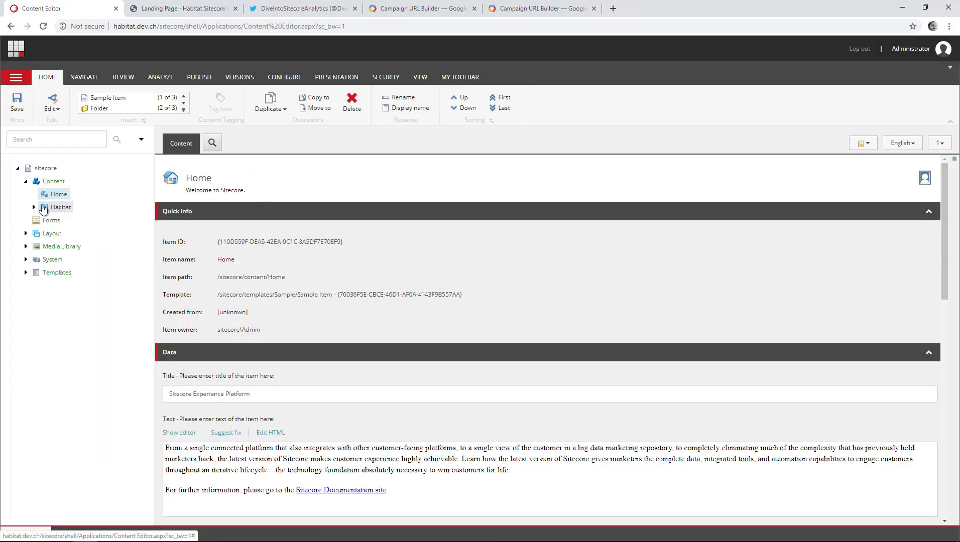
pyautogui.click(33, 208)
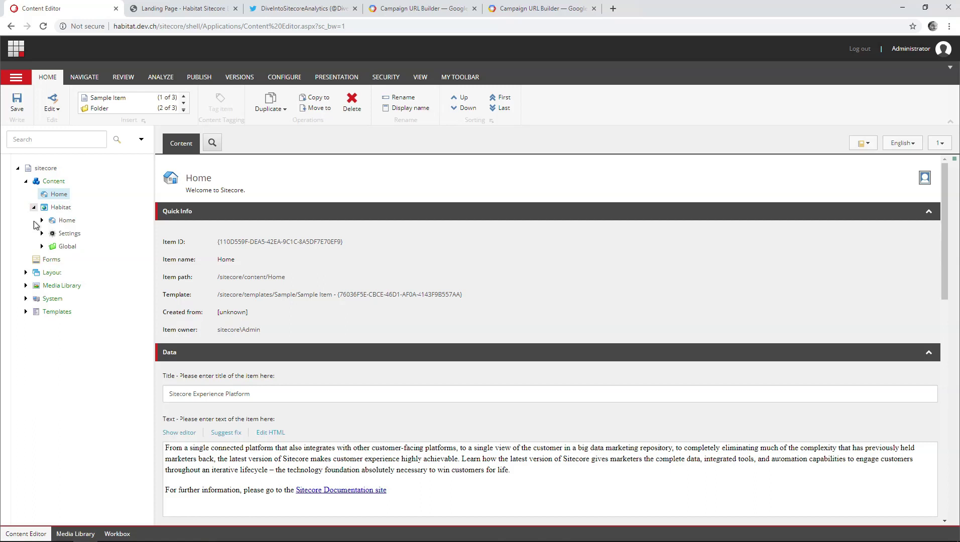
pyautogui.click(41, 221)
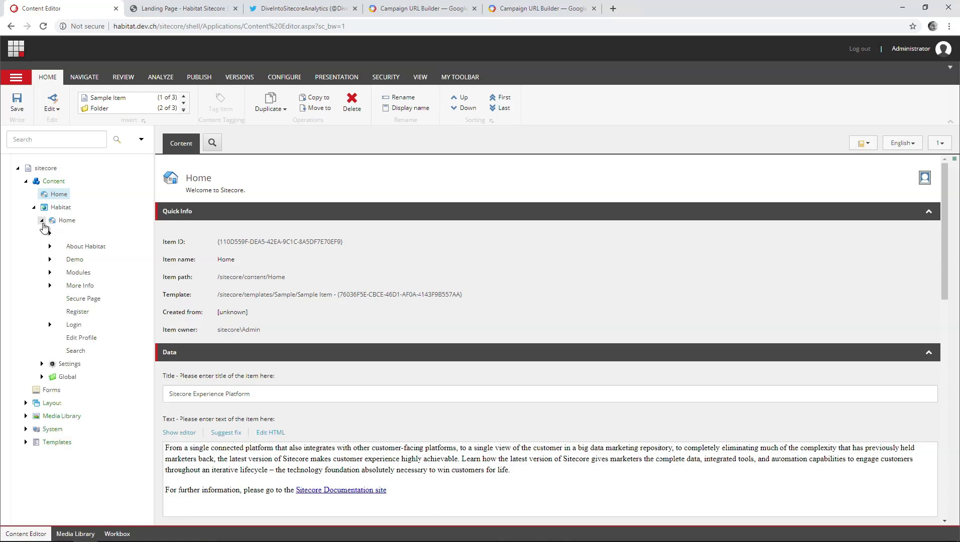
pyautogui.click(50, 259)
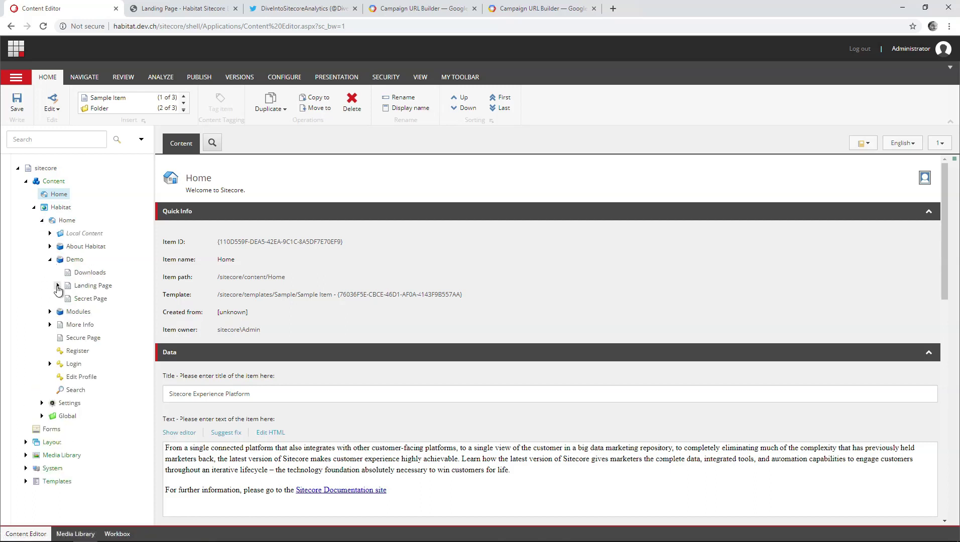
# Insert an Article item named 'Elephants Landing Page' from the Demo item's context menu.
pyautogui.rightClick(74, 259)
pyautogui.moveTo(99, 268)
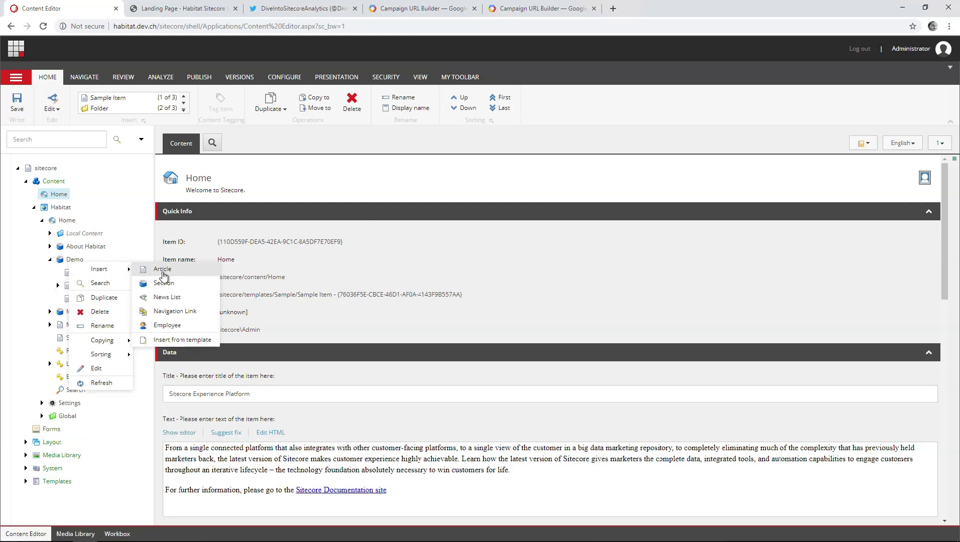
pyautogui.click(162, 269)
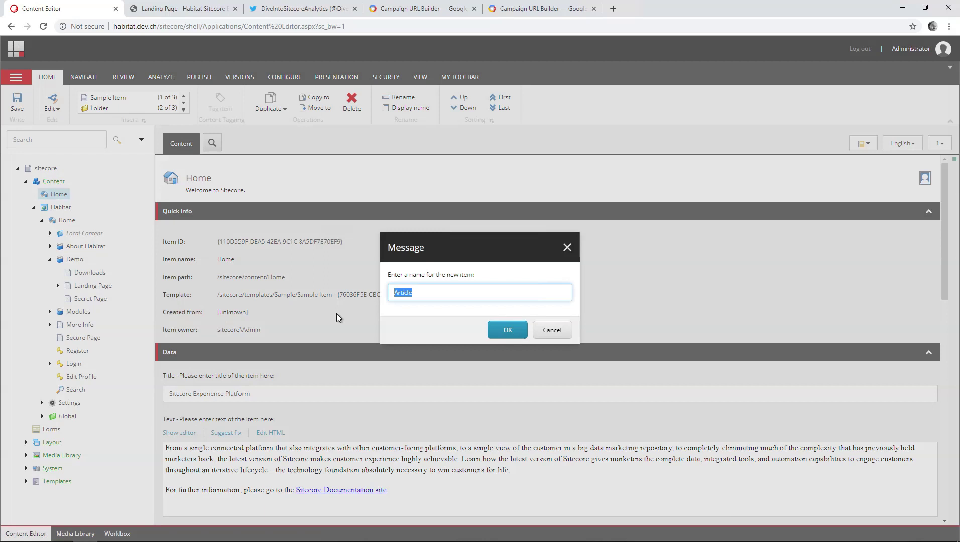
pyautogui.write('Elephants Landing Page')
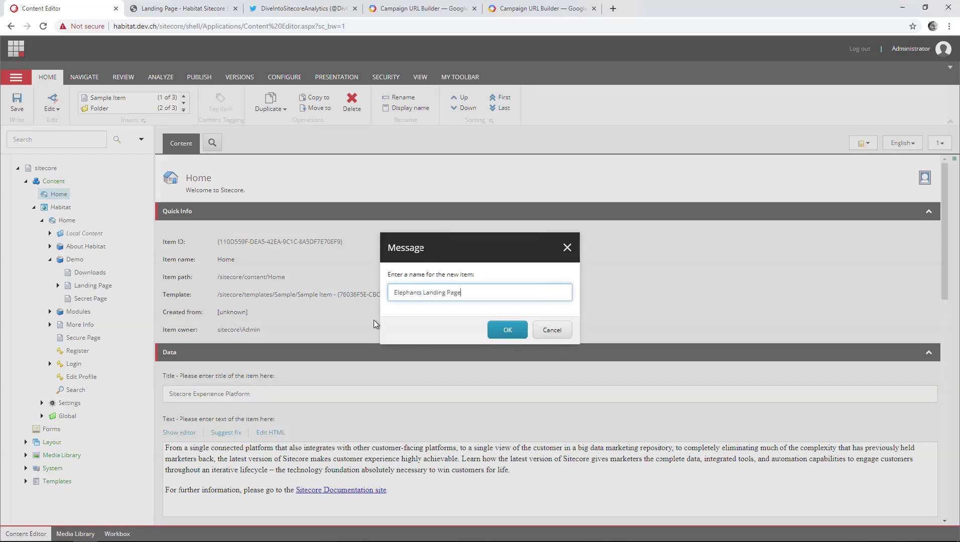
pyautogui.click(508, 330)
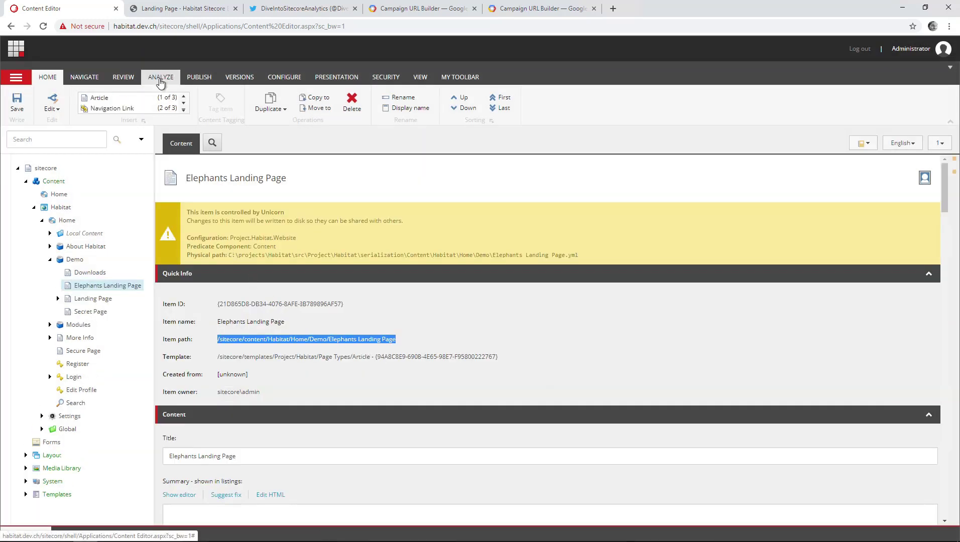
# Tick I Like Elephants under ANALYZE > Attributes > Campaigns and confirm.
pyautogui.click(160, 77)
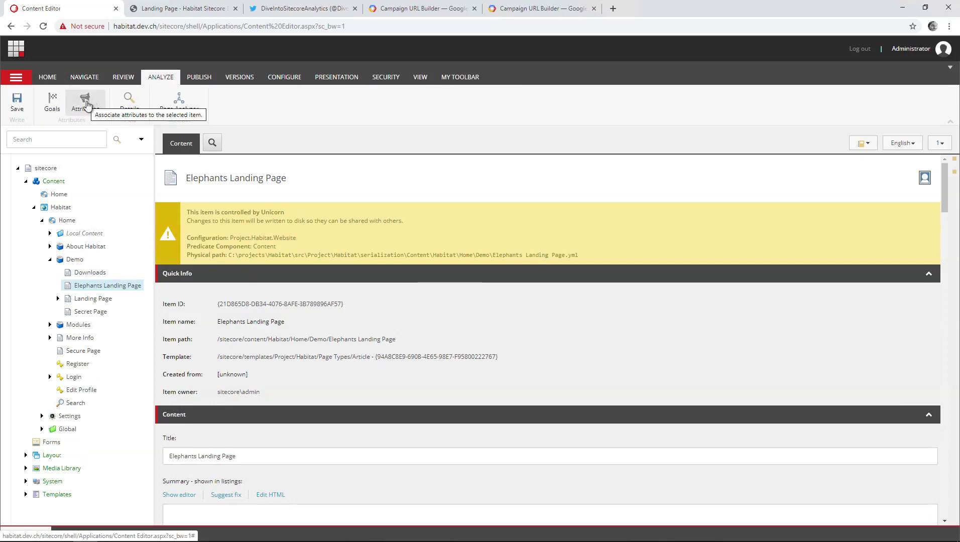
pyautogui.click(86, 103)
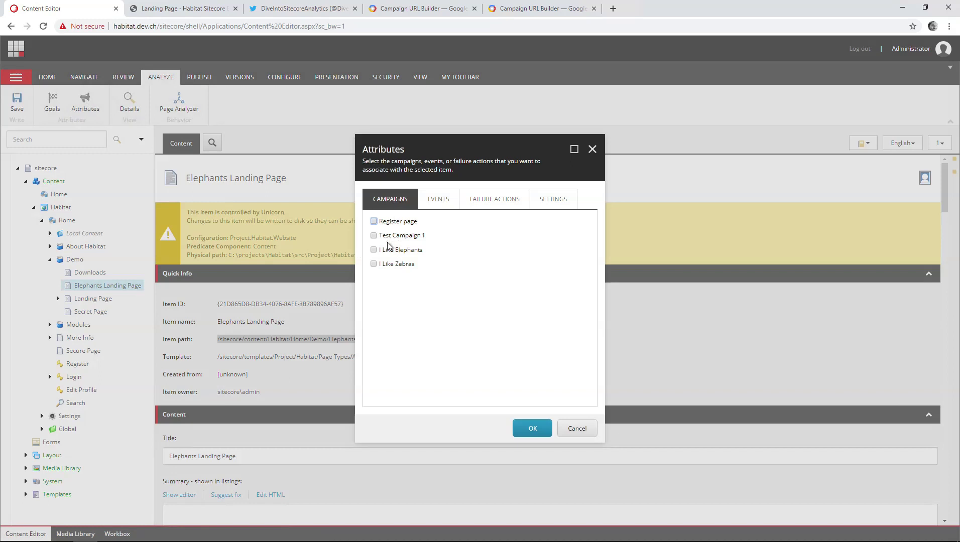
pyautogui.click(373, 249)
pyautogui.click(531, 428)
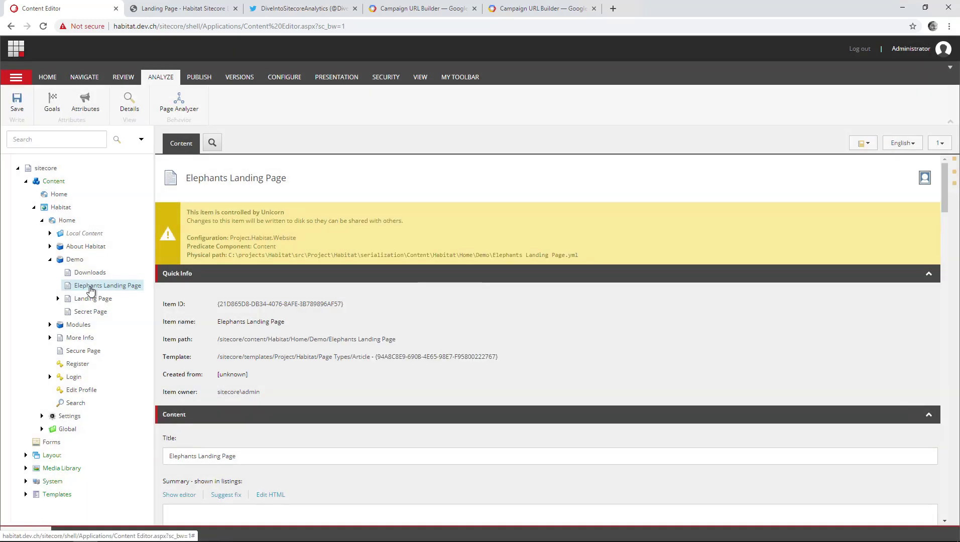